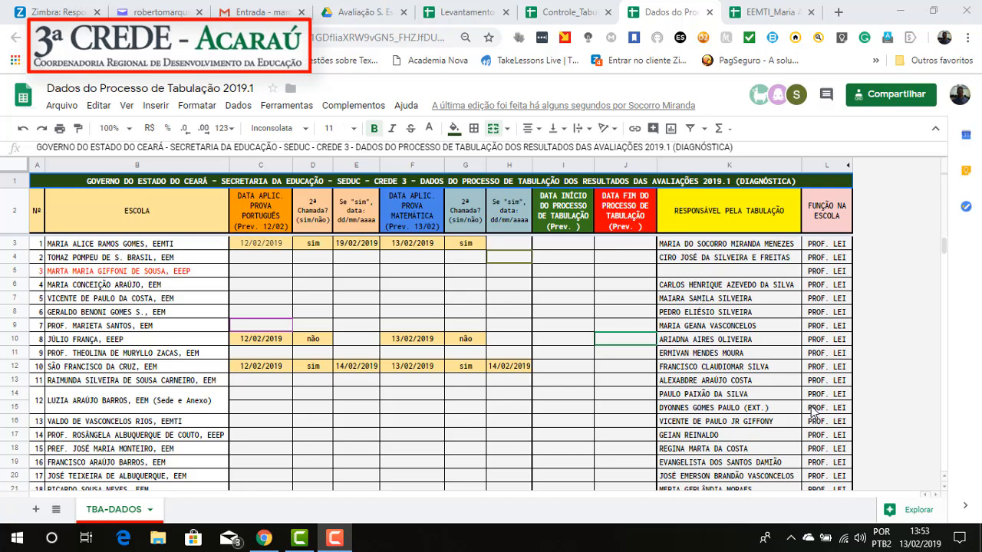
Step: Review the TBA-DADOS data sheet, the school list in Controle_Tabulação_2019.1 and the EEMTI_Maria Alice_2019.1 tabulation spreadsheet
scroll(812, 408, down, 1)
scroll(810, 413, up, 1)
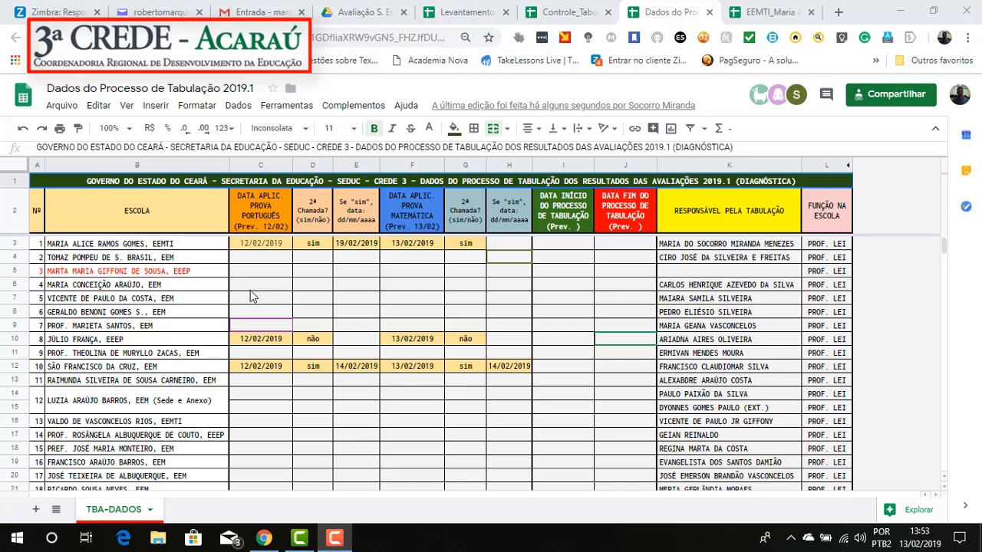
click(569, 11)
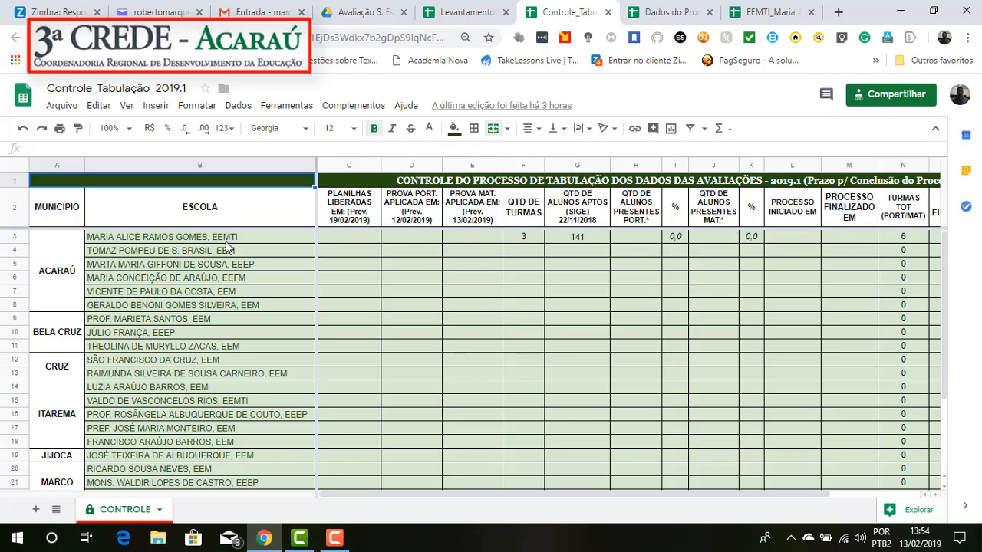
click(188, 241)
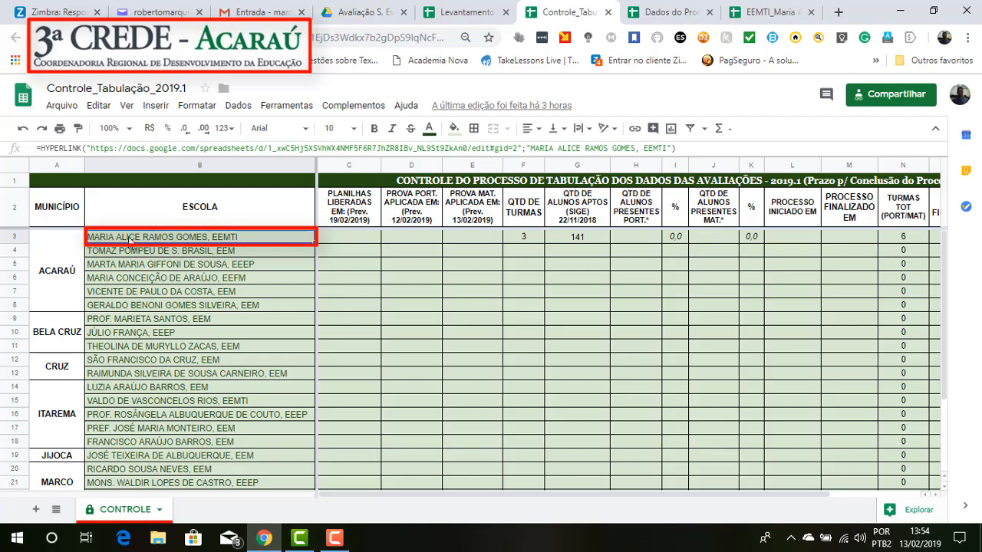
click(772, 11)
scroll(297, 371, down, 4)
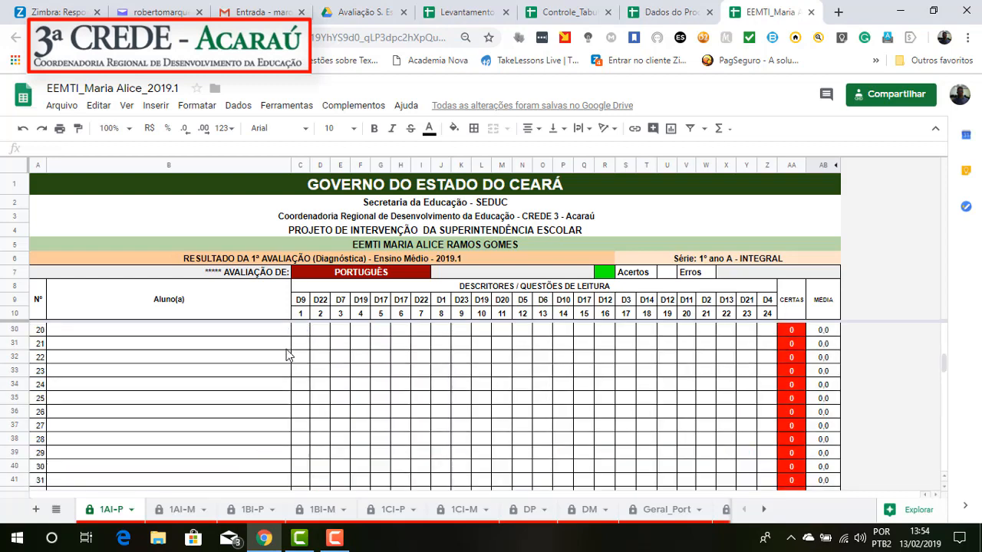
scroll(287, 354, up, 4)
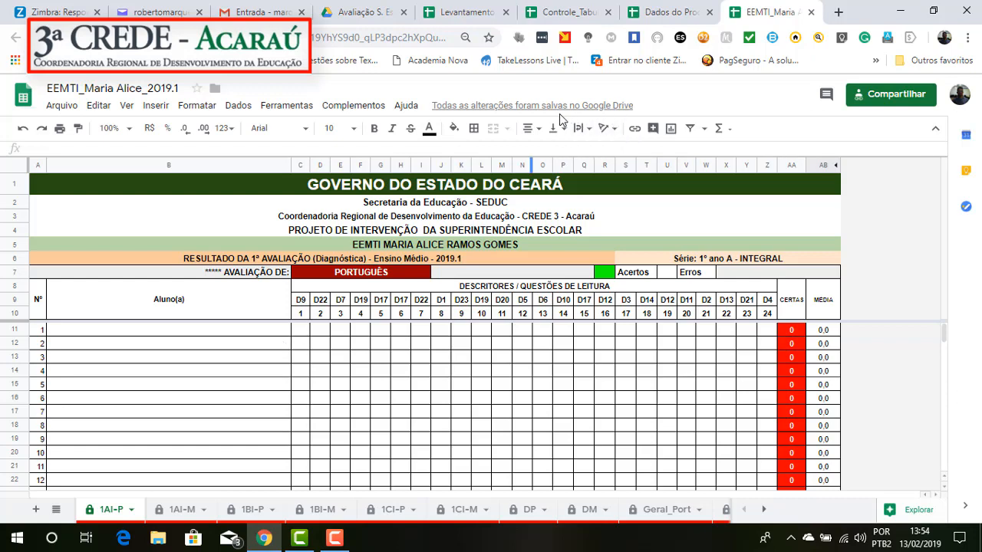
click(577, 11)
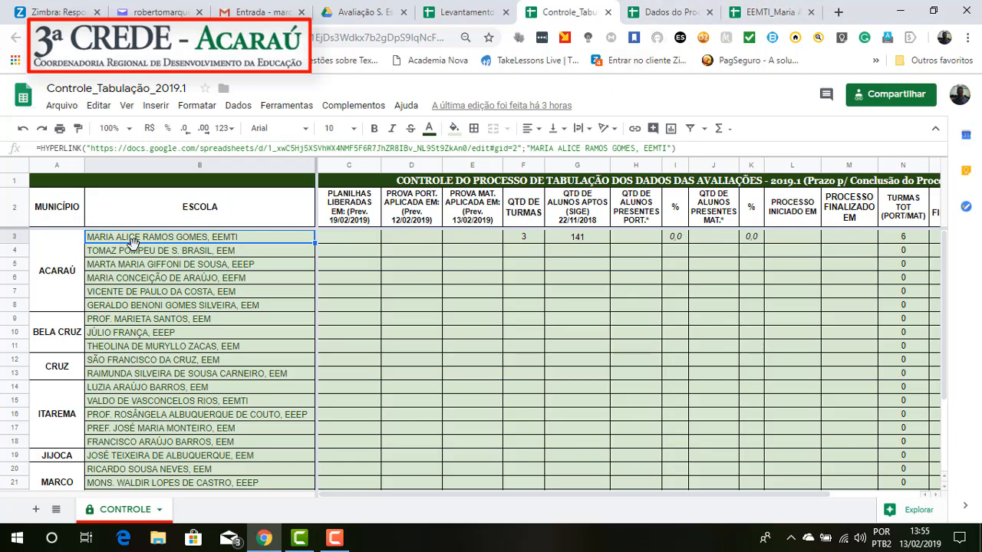
click(780, 11)
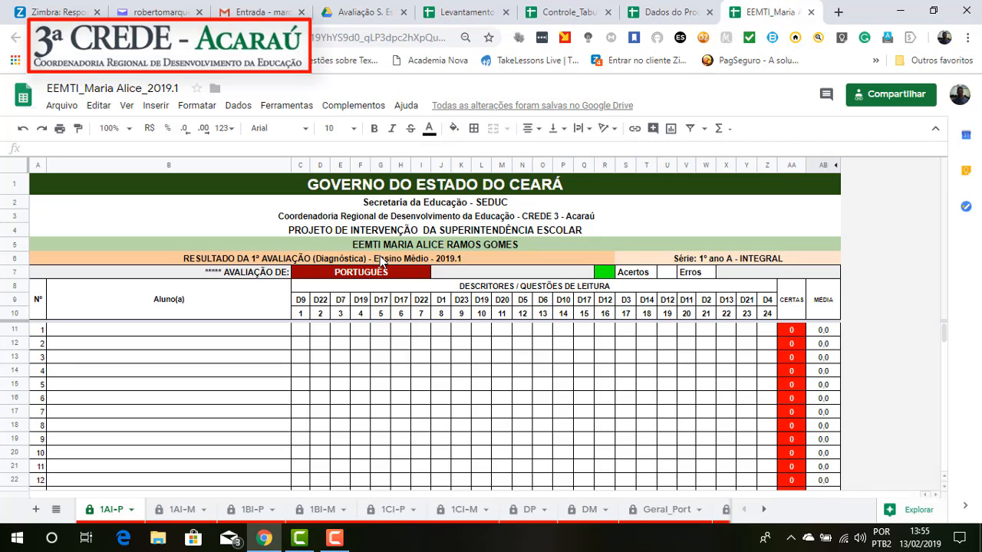
click(672, 10)
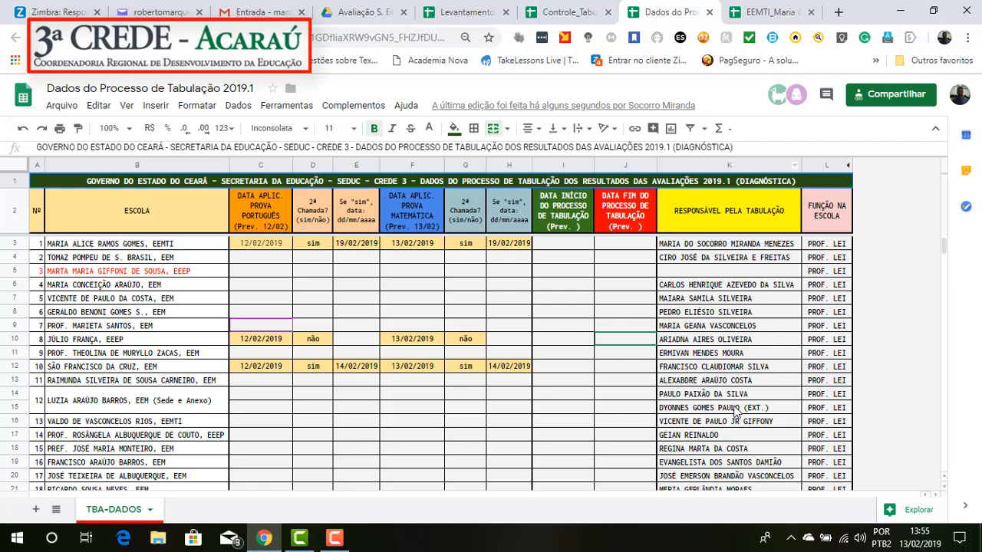
Step: Read the Orientações block below the student table on the 1AI-P sheet of EEMTI_Maria Alice_2019.1
click(769, 11)
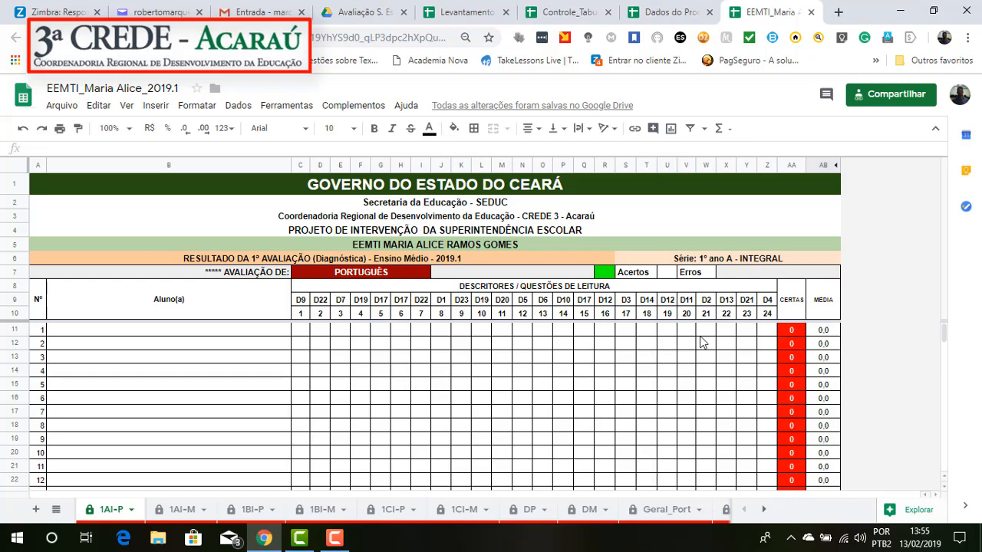
scroll(701, 353, down, 7)
scroll(701, 368, down, 5)
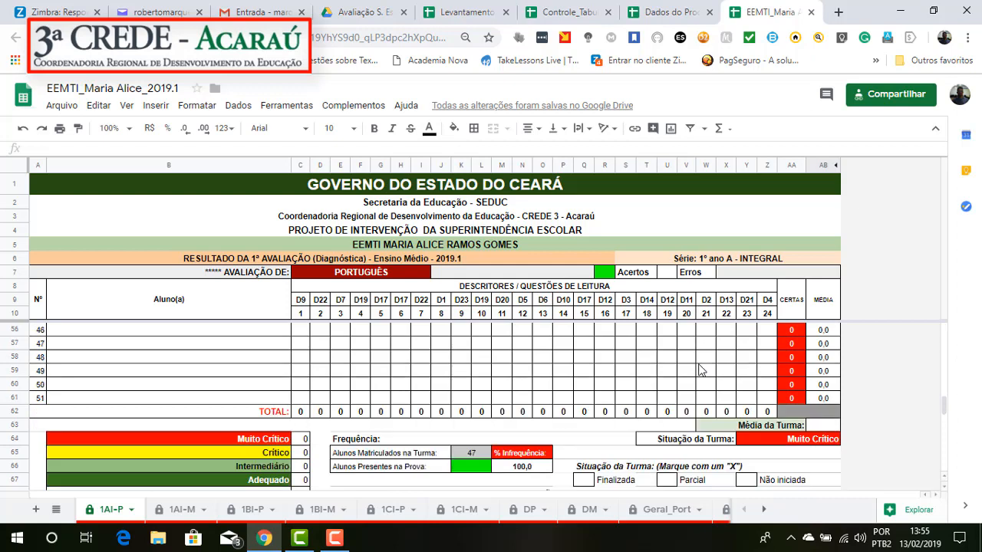
scroll(698, 373, down, 1)
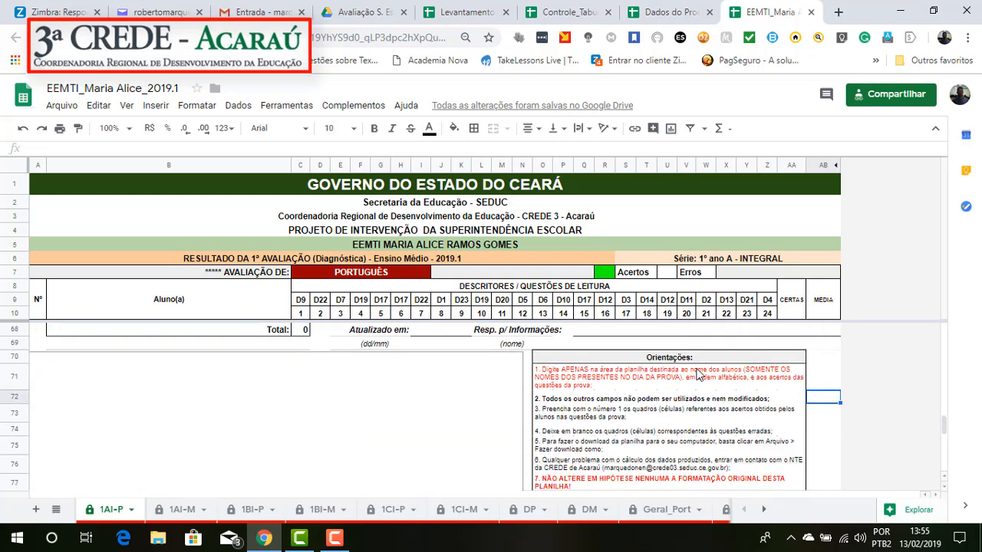
scroll(701, 374, down, 1)
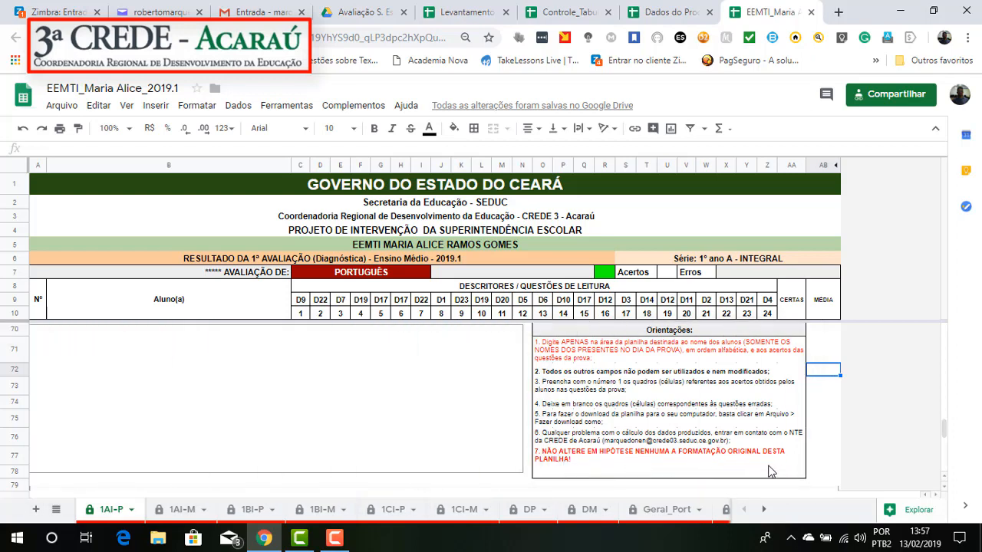
scroll(365, 429, up, 20)
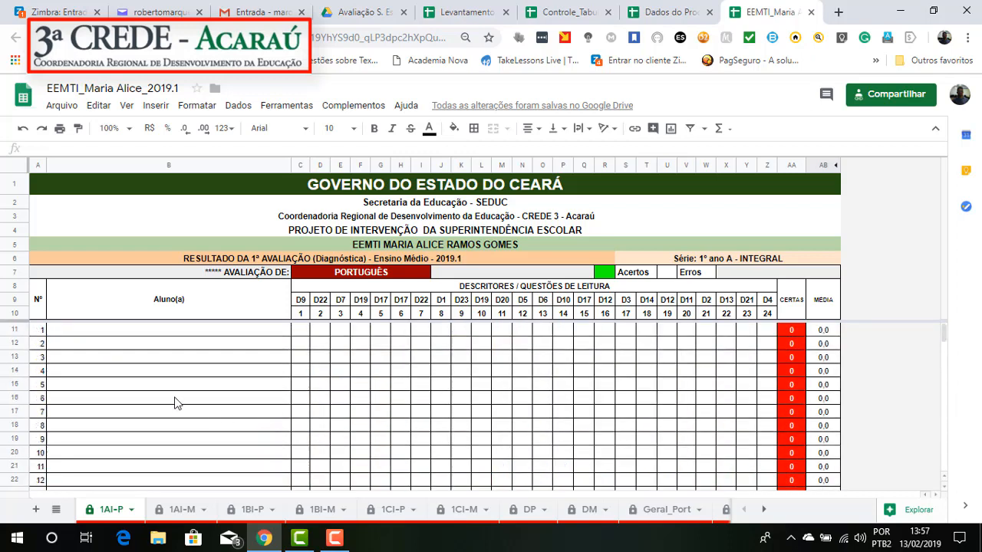
Step: Enter the sample text "kjlskjalksjlakjslkjslkjsl" in the first student name cell, B11, and clear it again
click(98, 333)
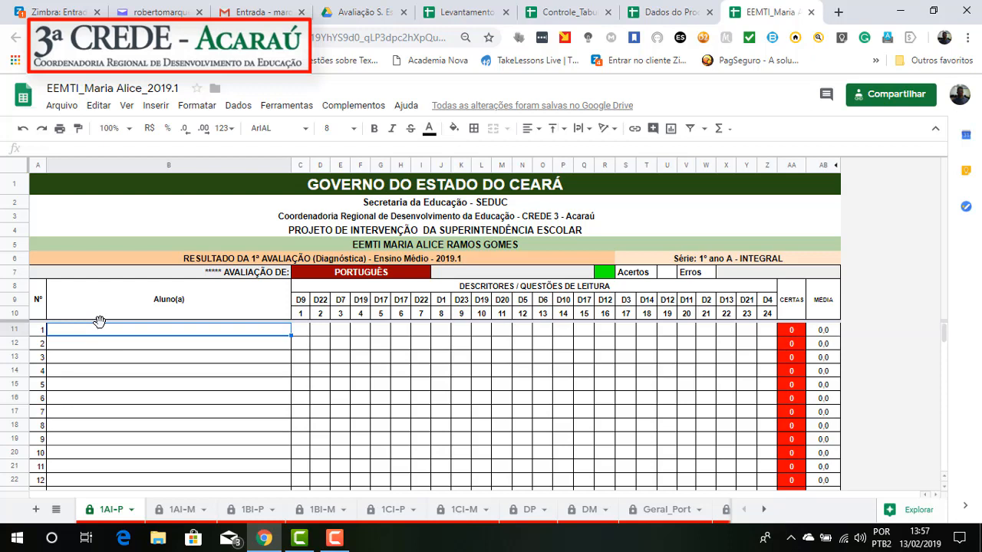
text(kjlskjalksjlakjslkjslkjsl)
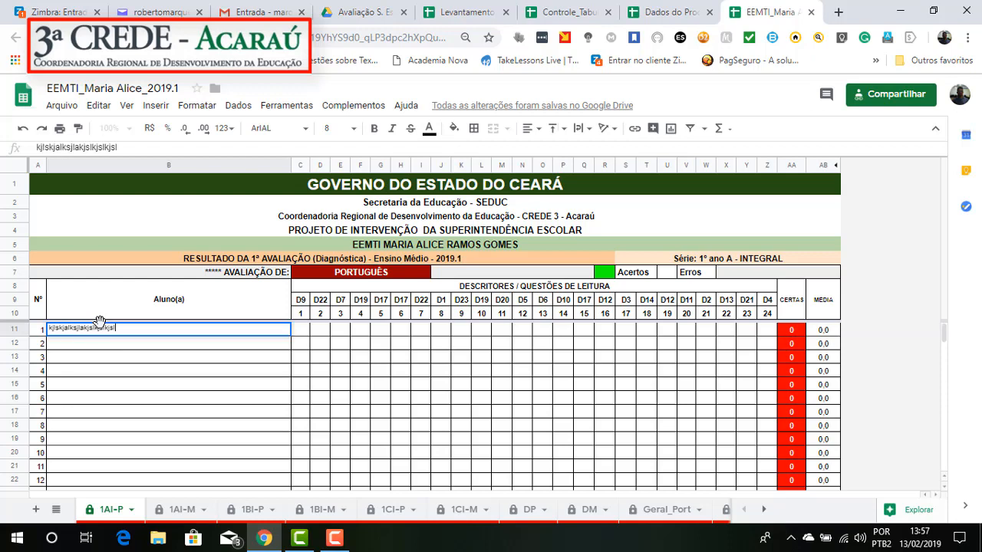
key(Return)
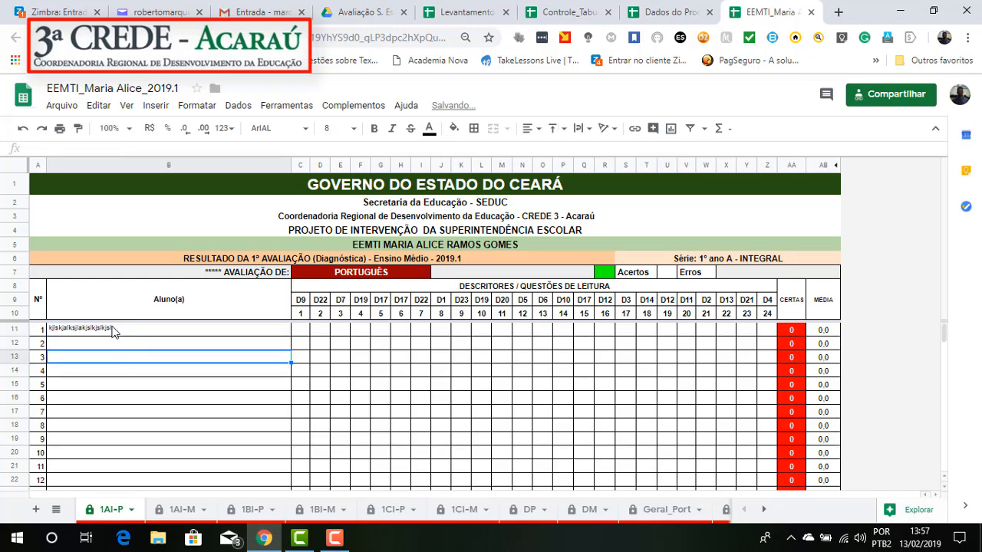
click(113, 329)
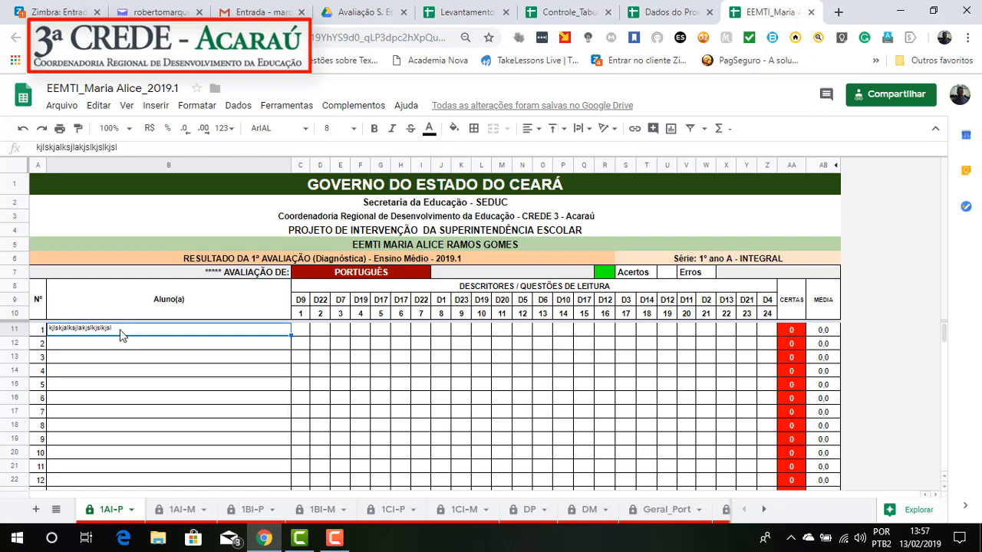
key(Delete)
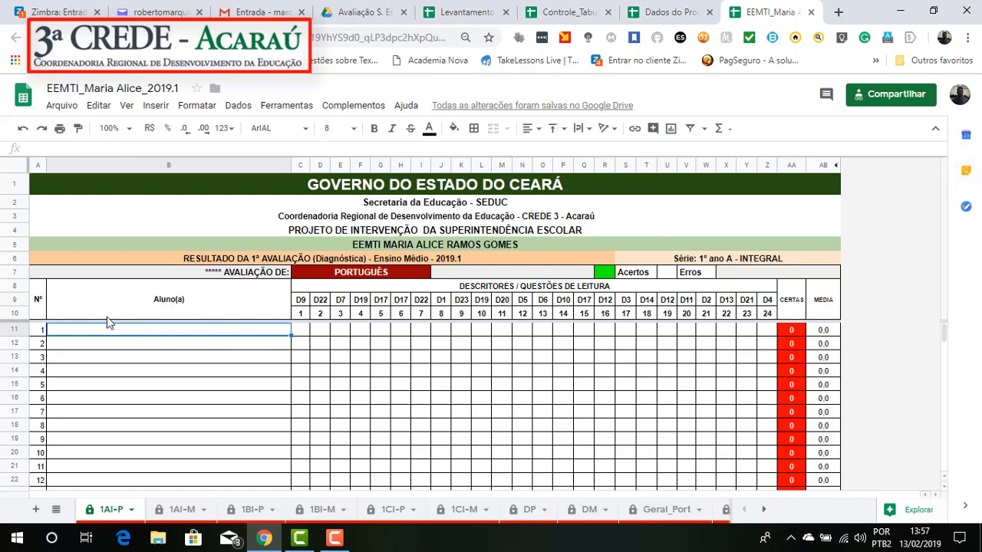
Step: Examine the paste special options for the first student name cell, such as pasting values only, without pasting anything
right_click(54, 335)
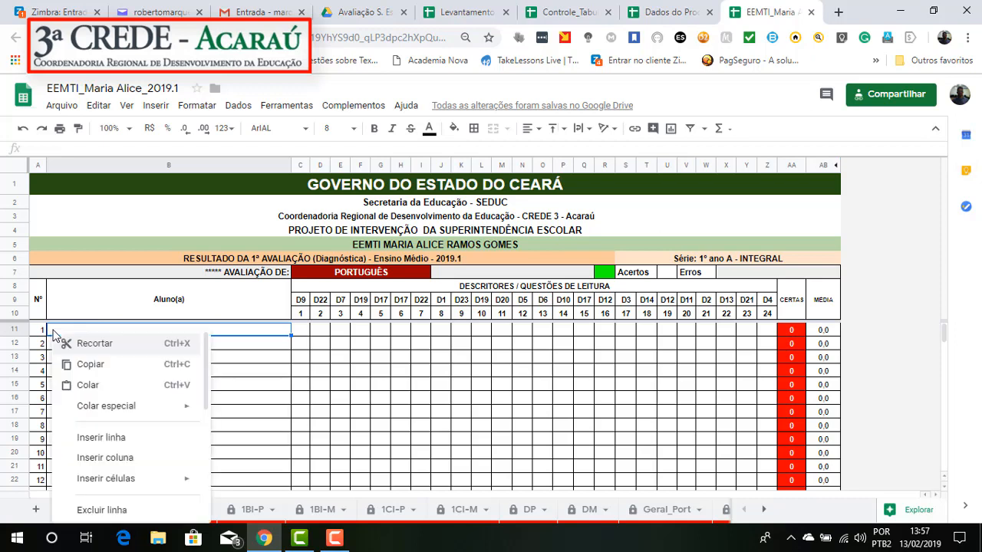
mouse_move(165, 418)
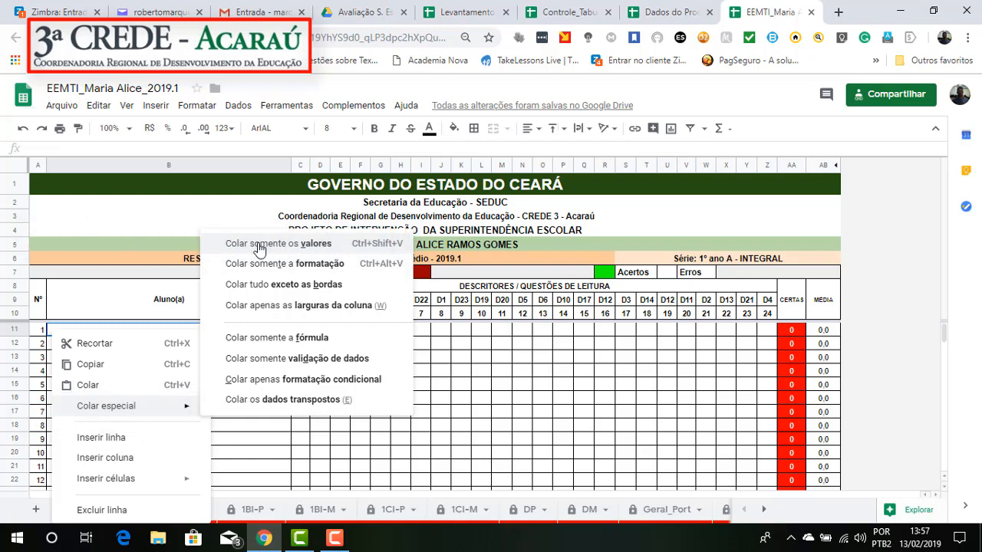
click(265, 443)
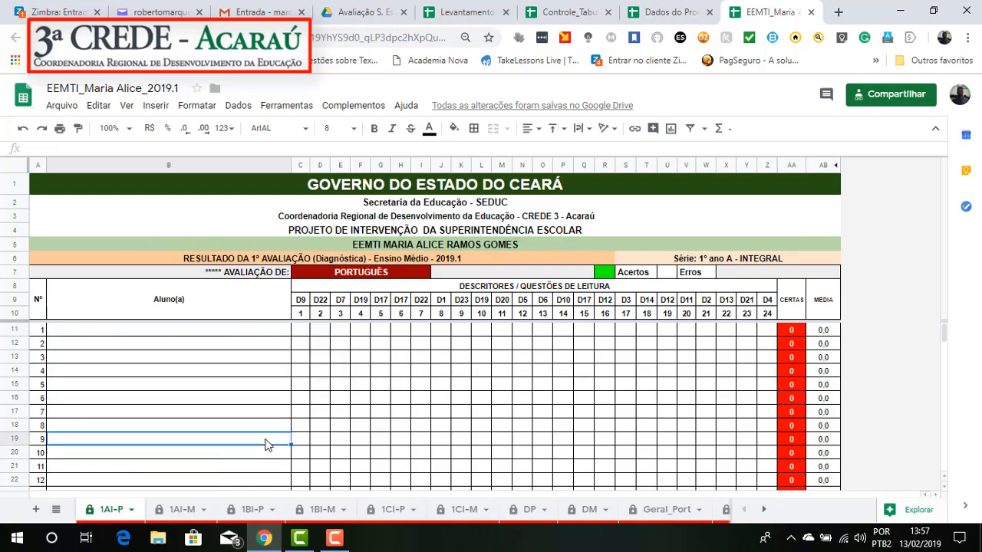
click(53, 322)
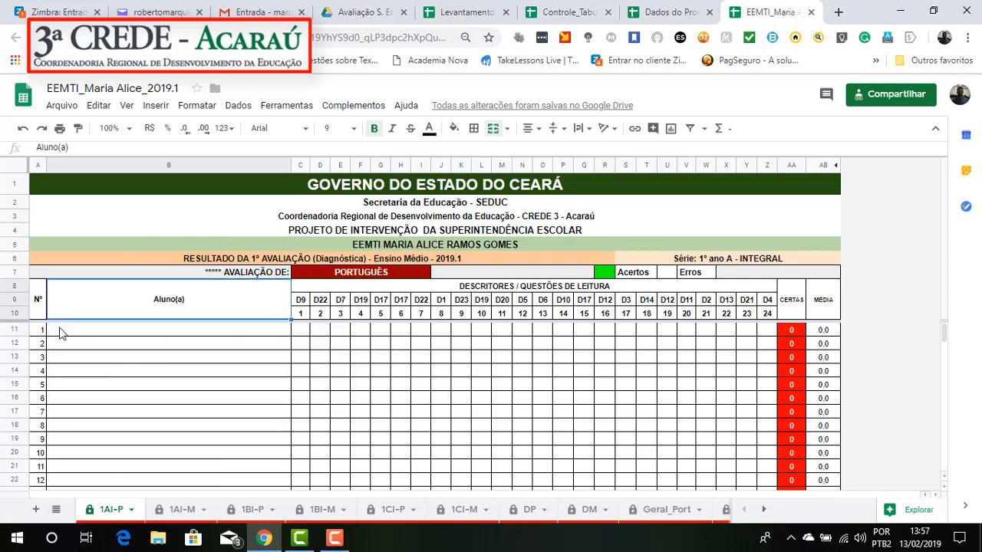
click(63, 333)
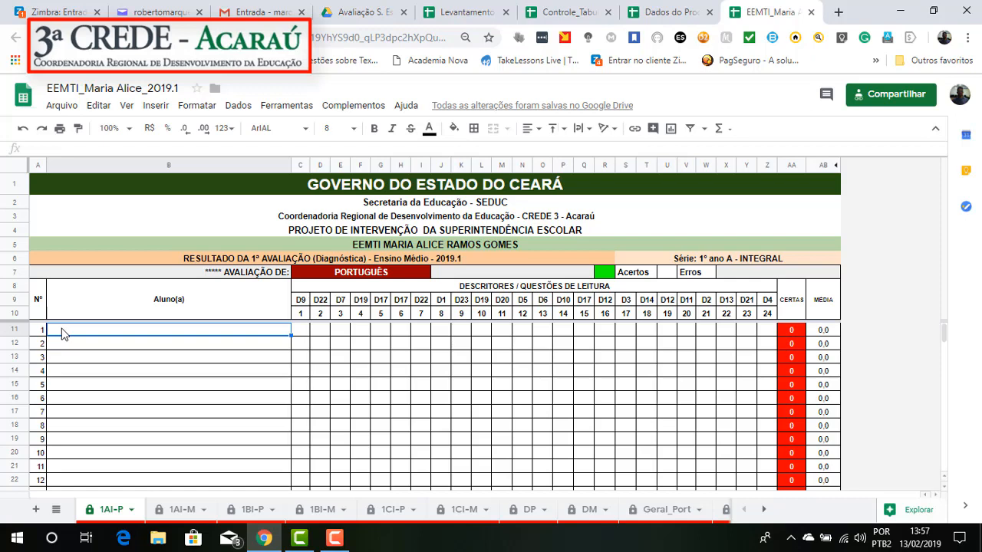
right_click(63, 334)
mouse_move(146, 404)
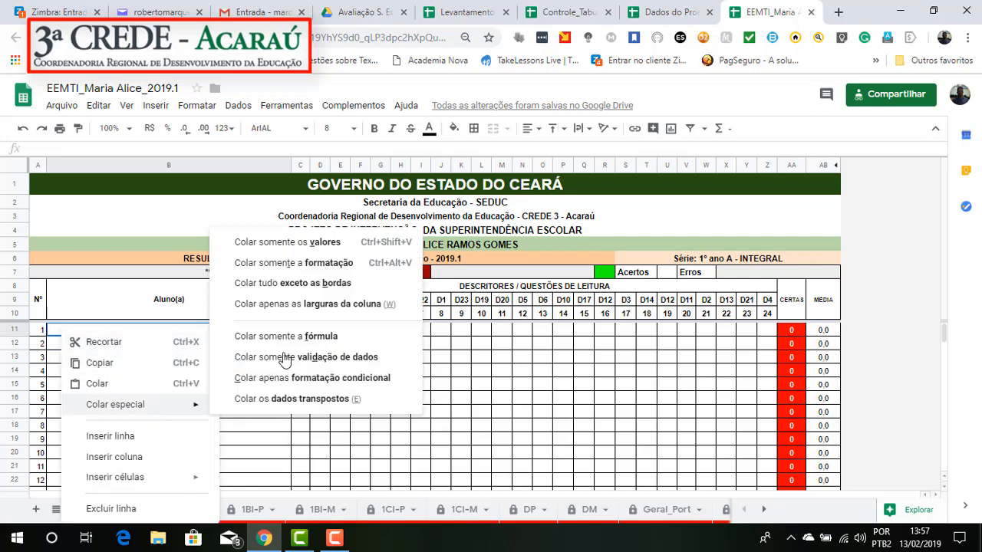
click(264, 443)
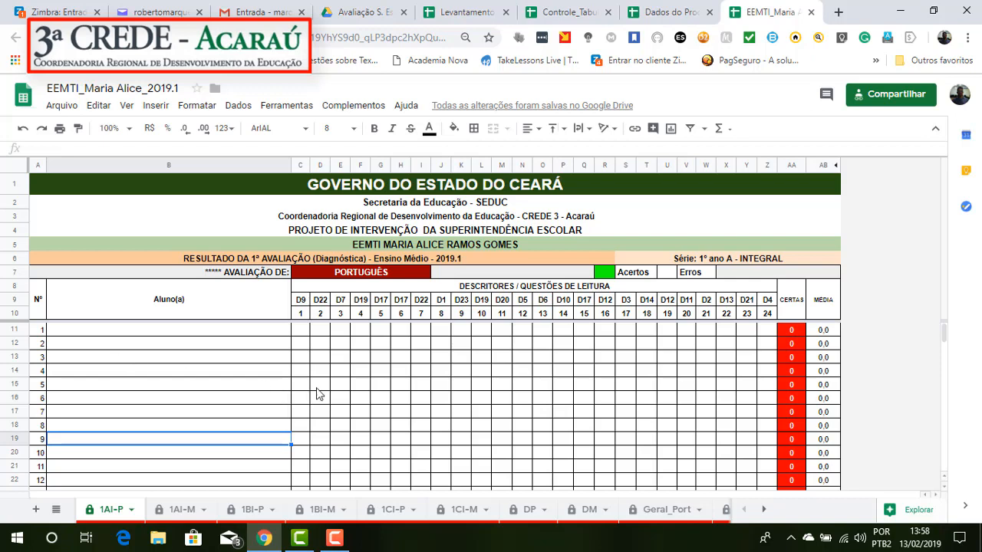
Step: Enter a student's first name in the first row of the Aluno(a) column
scroll(549, 385, down, 3)
scroll(549, 385, down, 10)
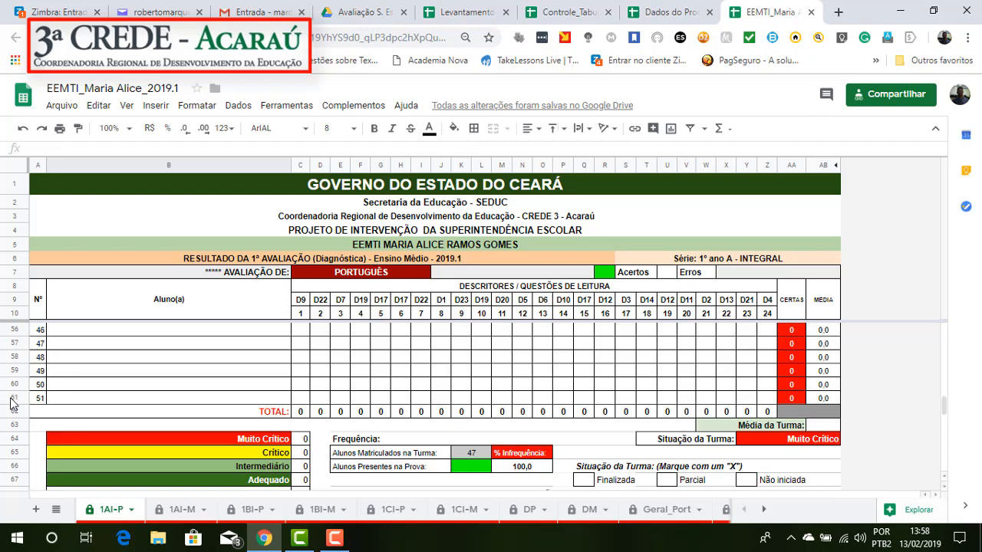
scroll(15, 401, up, 10)
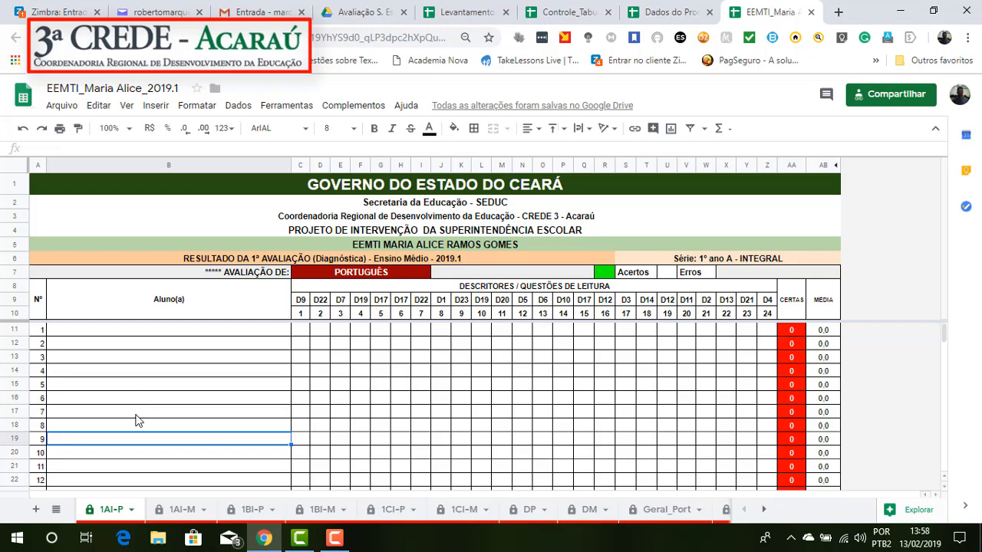
click(97, 335)
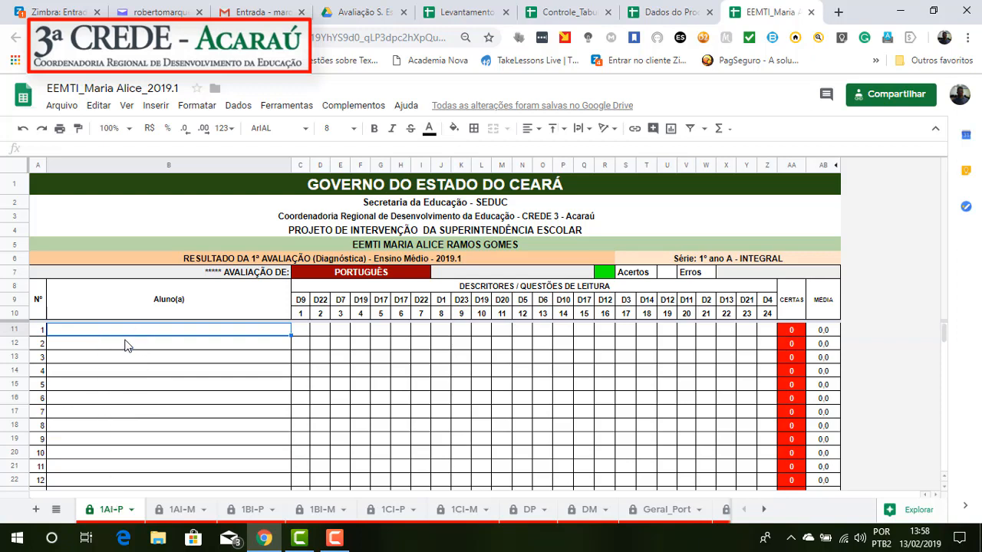
text(marcos)
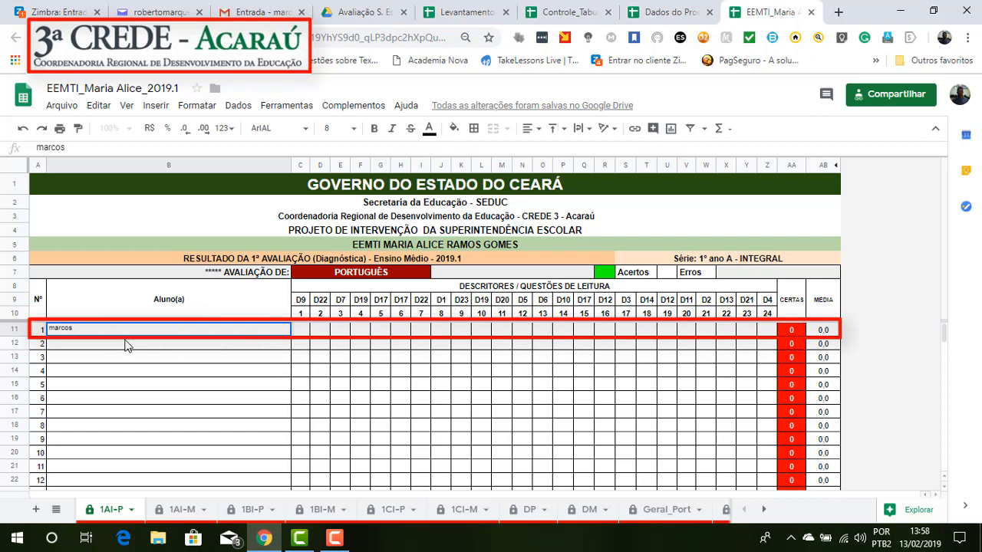
Step: Record a correct answer for the first student's question 1 with the value 1 and leave question 2 blank
click(303, 330)
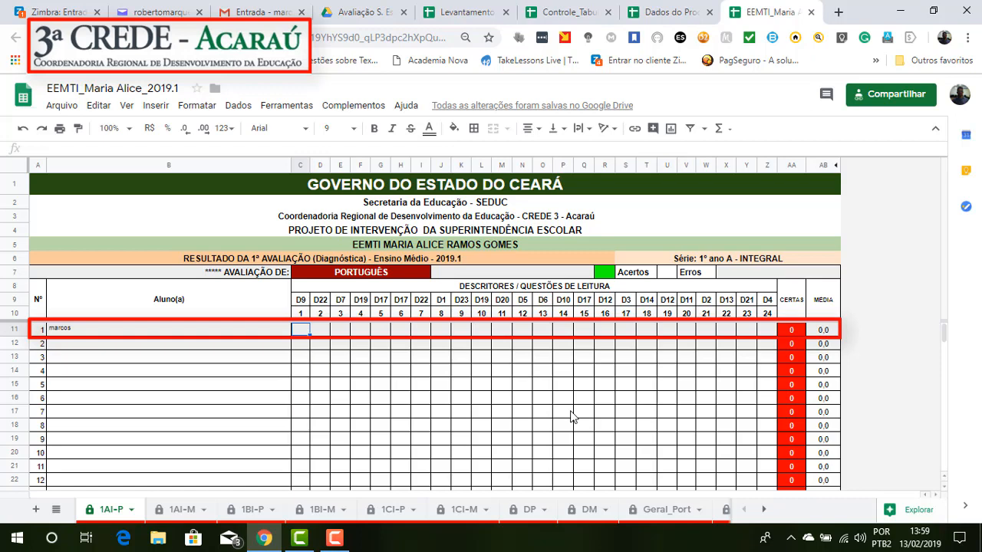
text(1)
key(Tab)
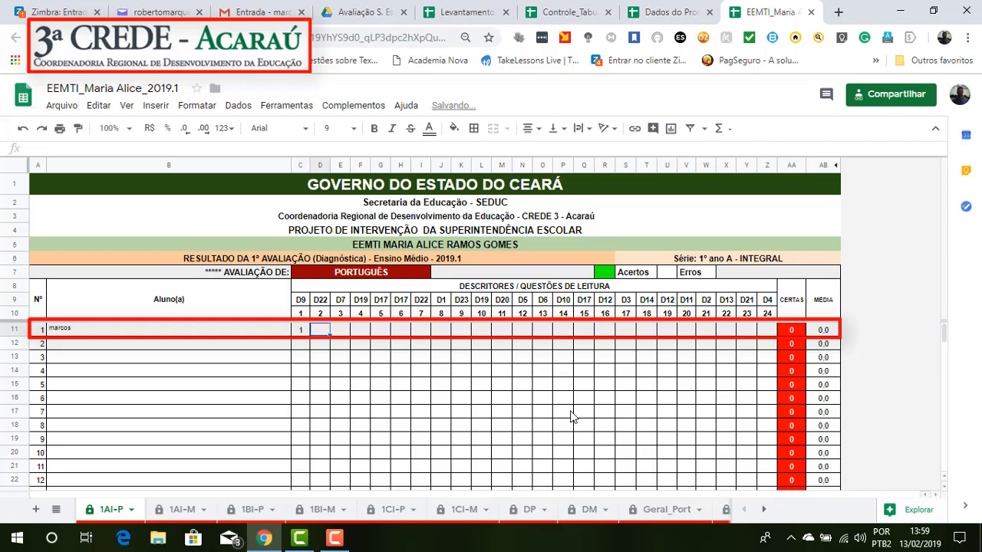
key(Tab)
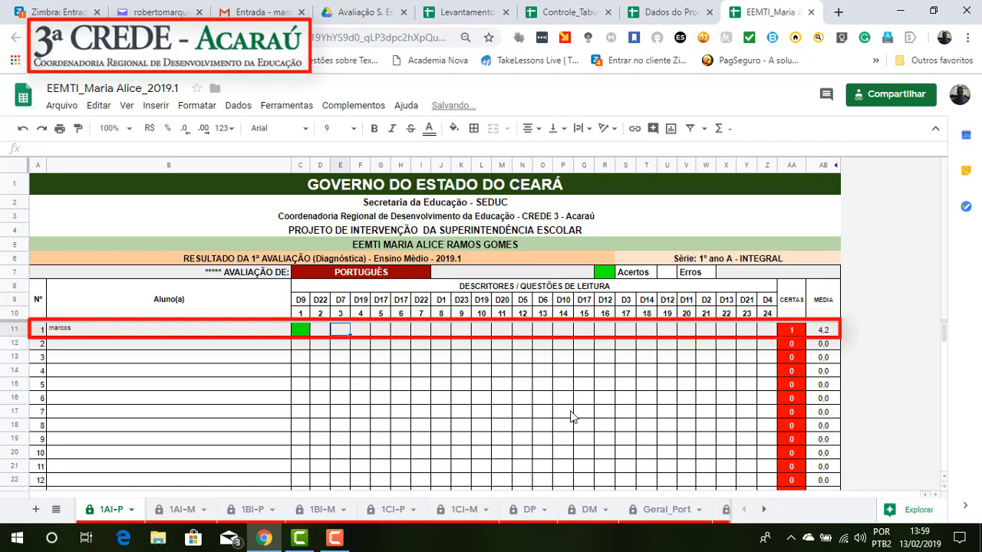
key(Left)
key(Left)
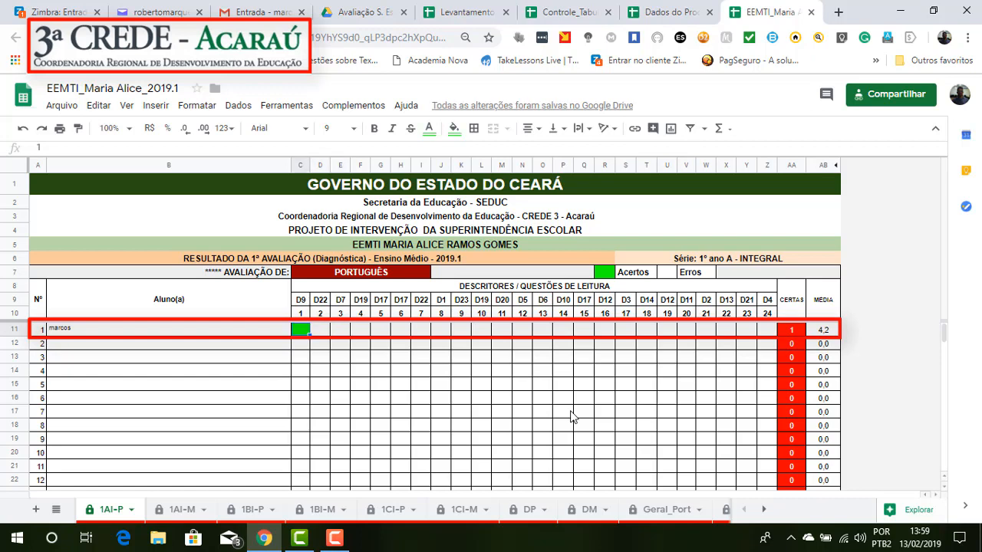
key(Tab)
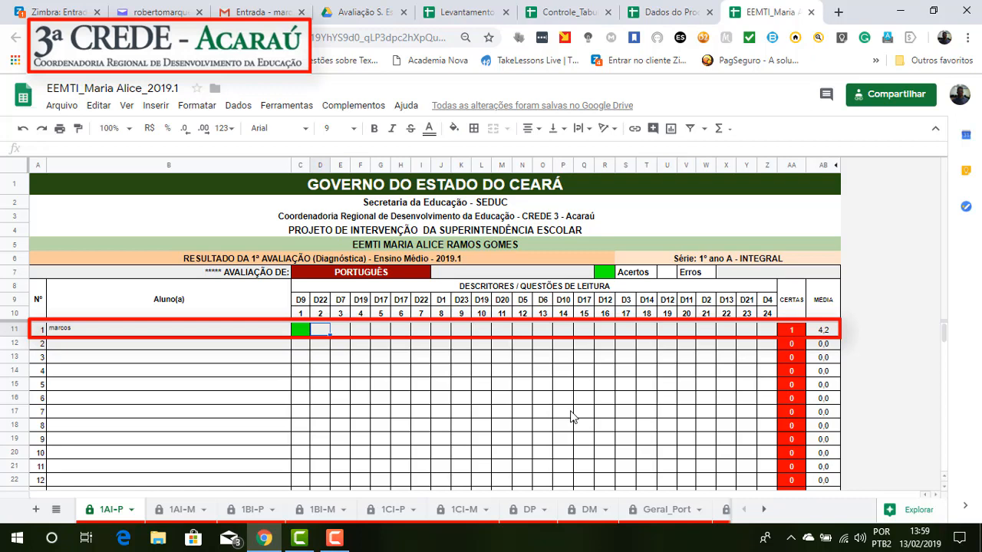
key(Tab)
key(Left)
key(Tab)
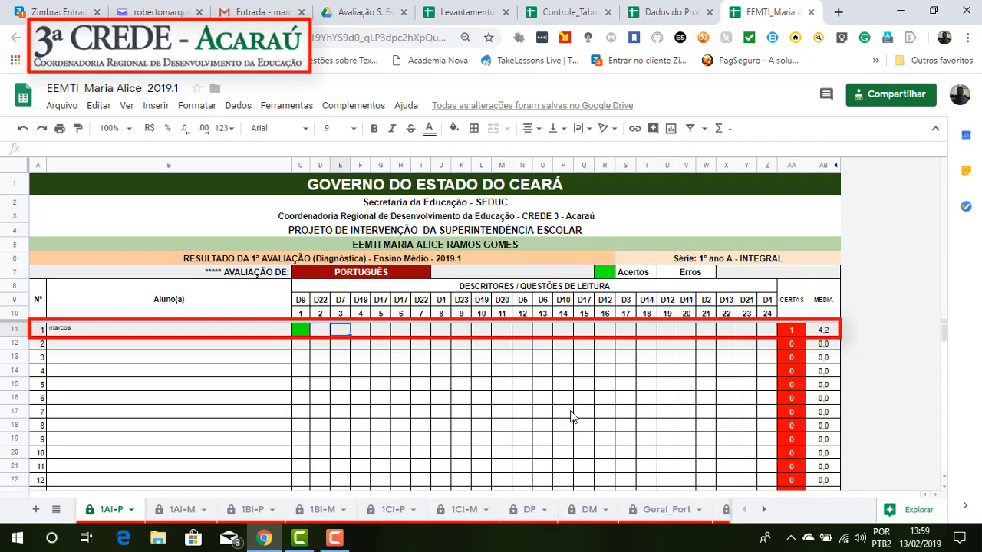
Step: Record the first student's correct answers with the value 1 for questions 3, 4, 5 and 9, leaving questions 6 to 8 blank
text(1)
key(Tab)
text(1)
key(Tab)
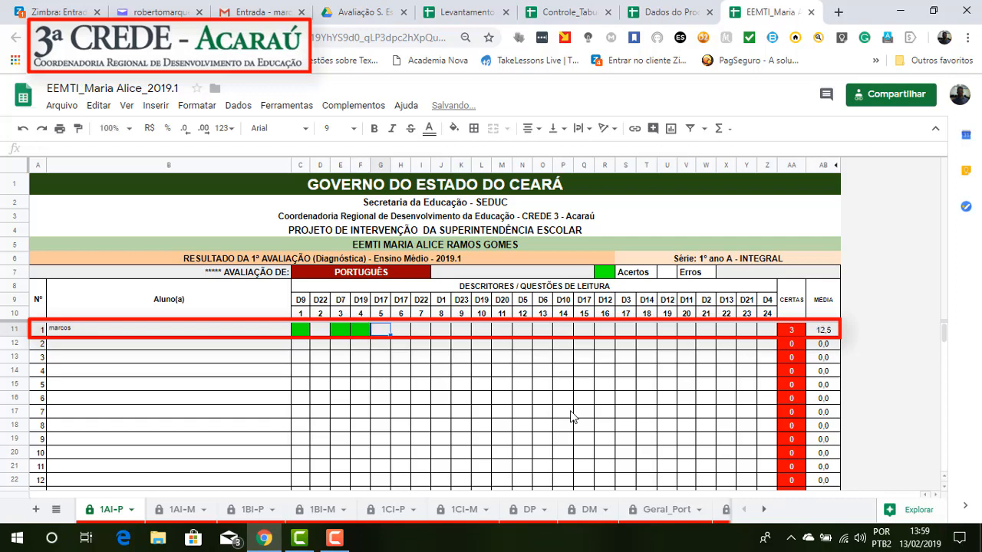
text(1)
key(Tab)
key(Tab)
key(Tab)
key(Tab)
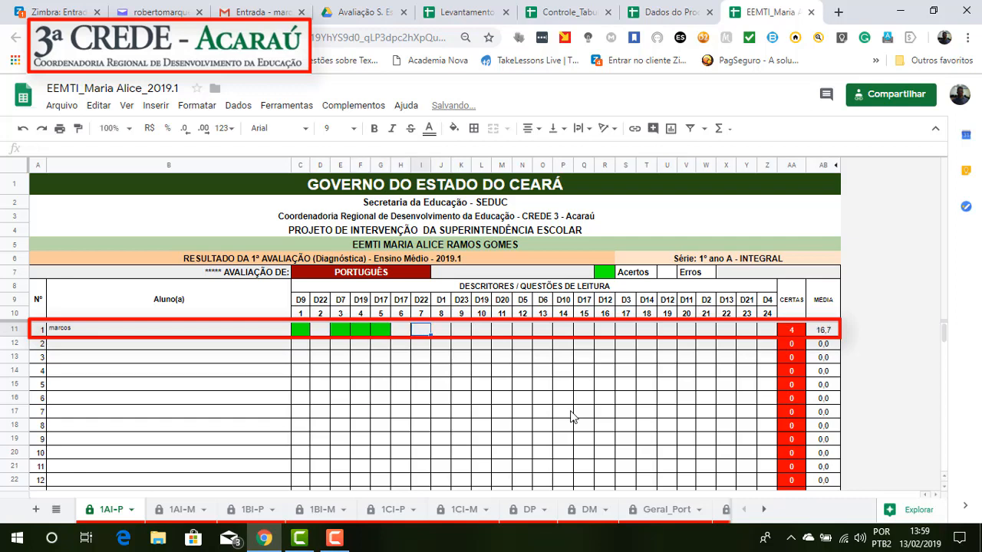
text(1)
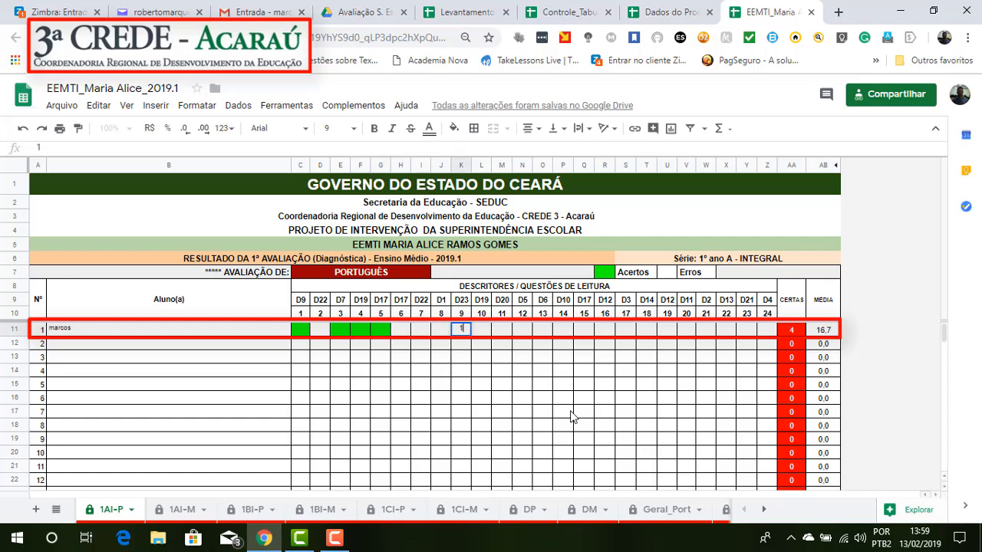
key(Tab)
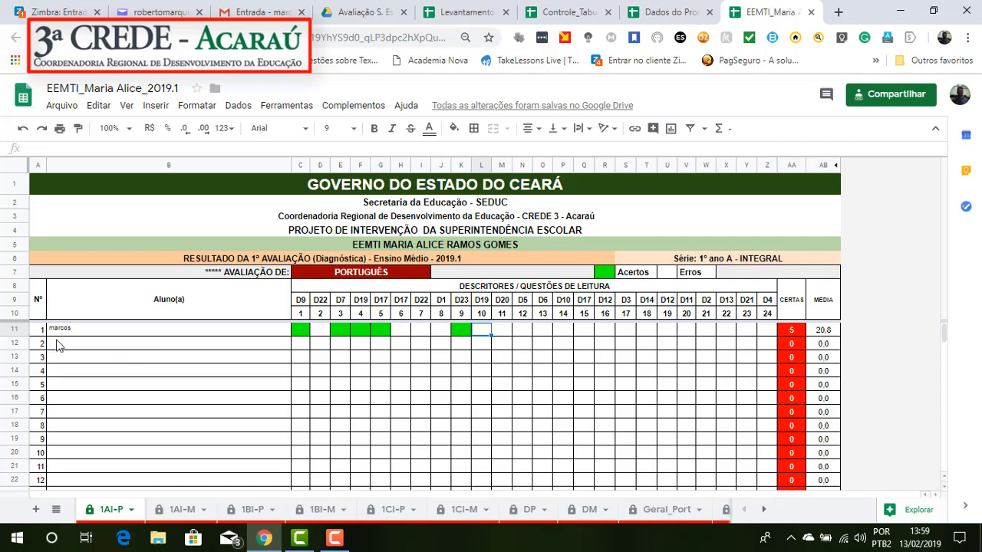
Step: Clear the sample name and the answers for questions 1 to 9 from the first student's row
drag(57, 330, 465, 331)
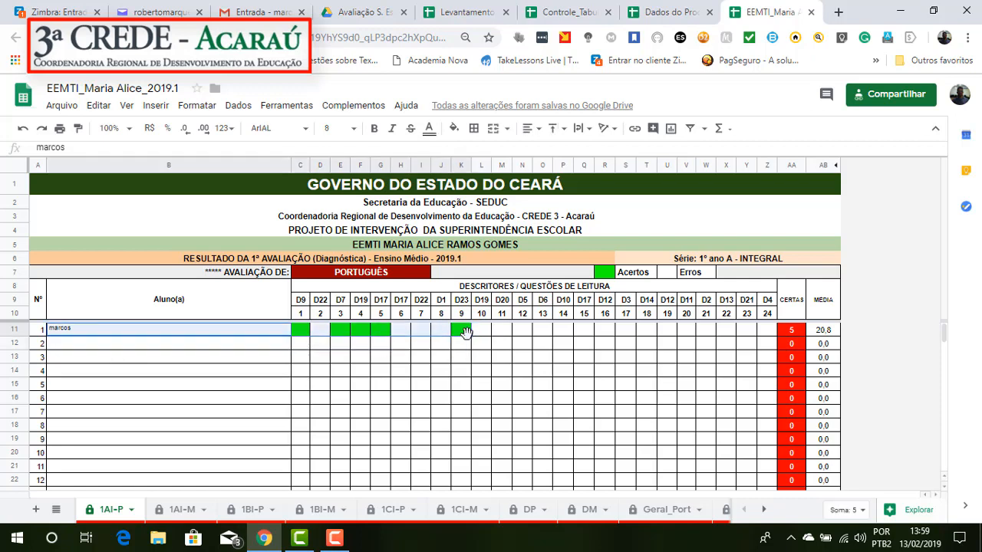
key(Delete)
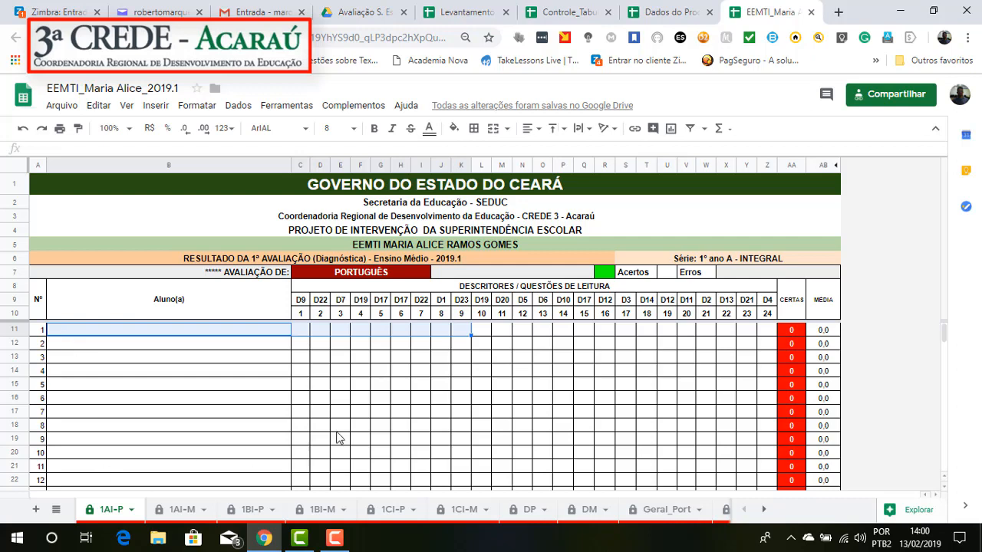
Step: Examine the Atualizado em, Resp. p/ Informações and Situação da Turma fields below the student list
scroll(534, 385, down, 10)
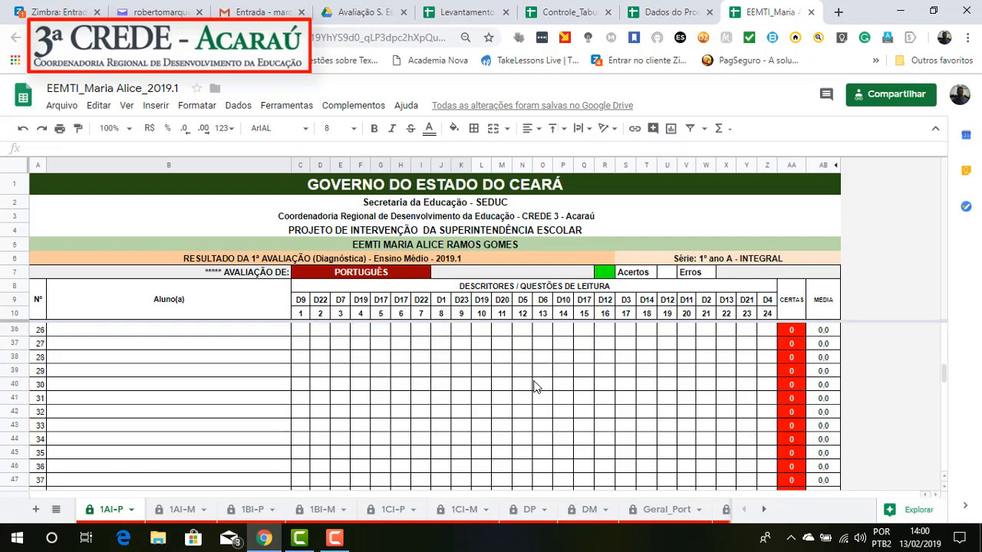
scroll(535, 385, down, 2)
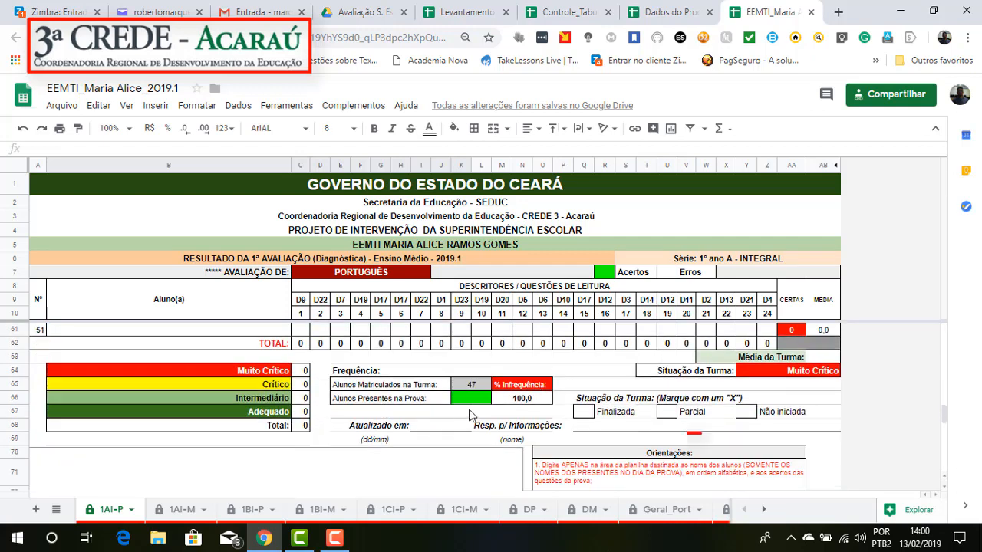
click(433, 427)
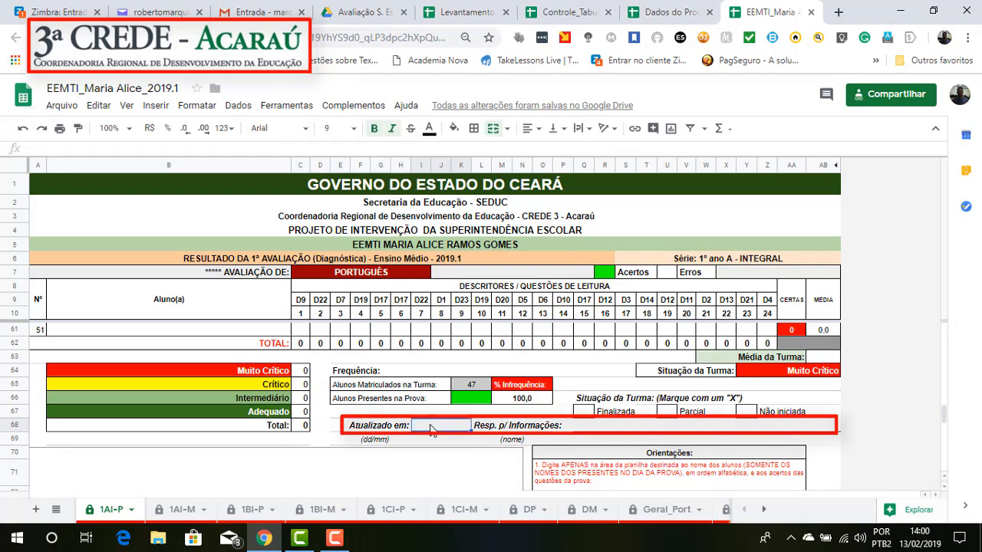
click(595, 431)
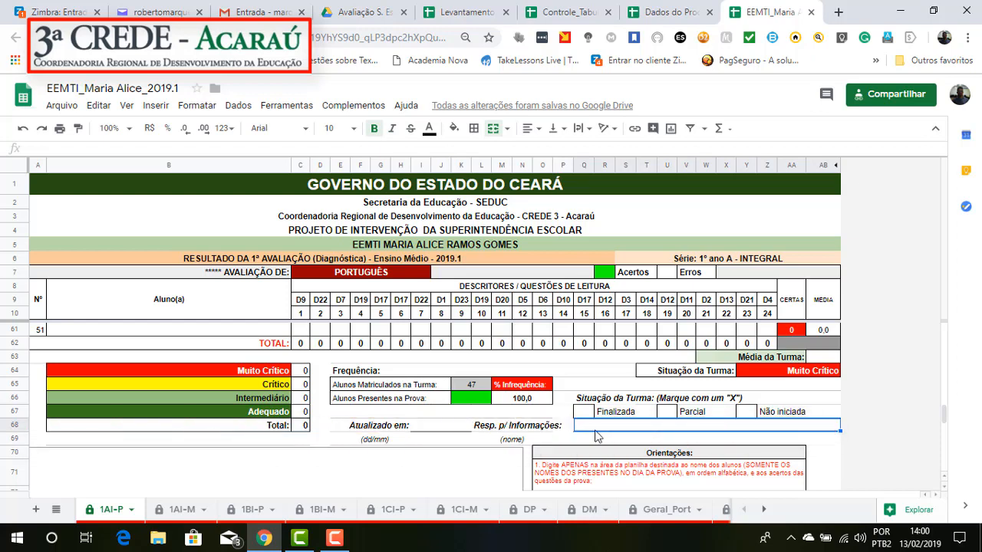
click(585, 412)
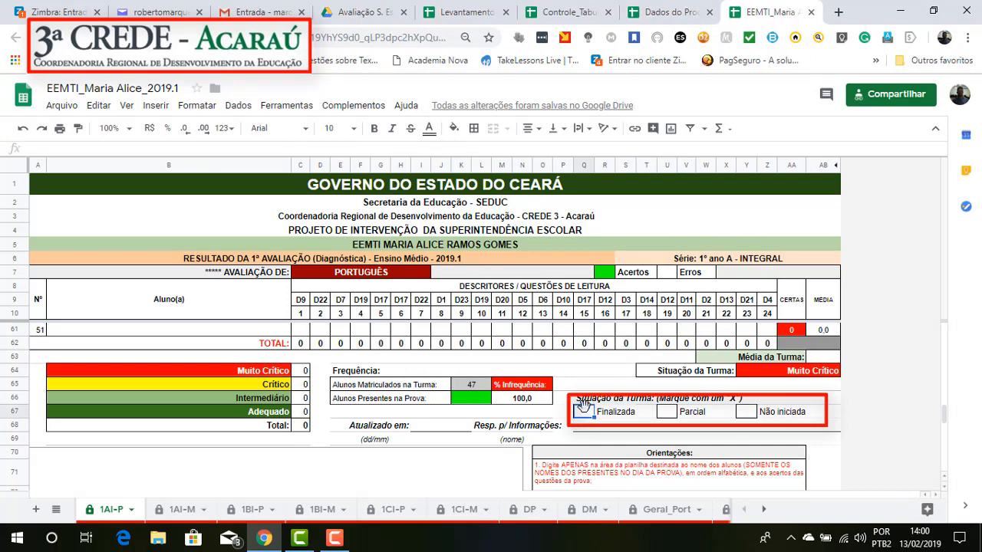
Step: Mark the class situation as Parcial with an "x" and clear the mark again
click(667, 414)
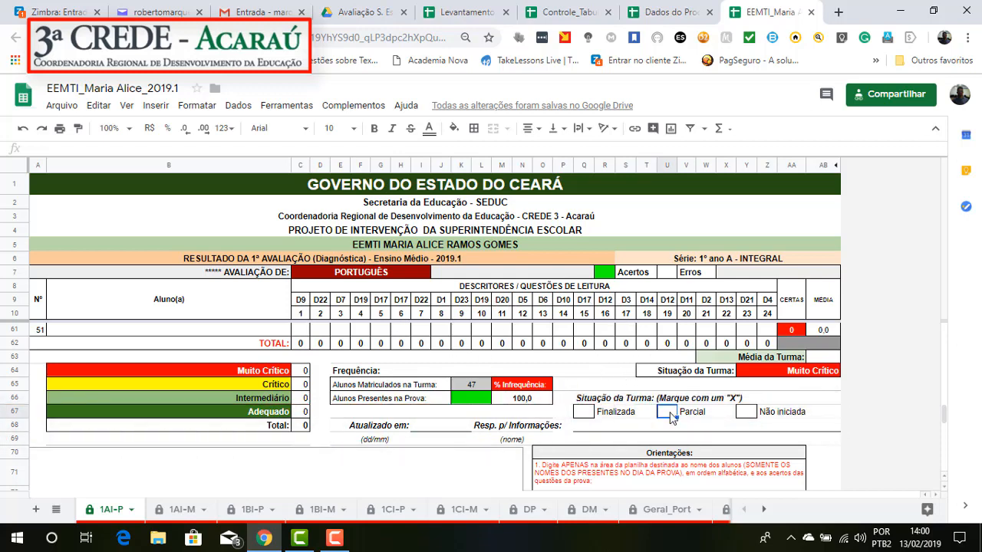
text(x)
key(Return)
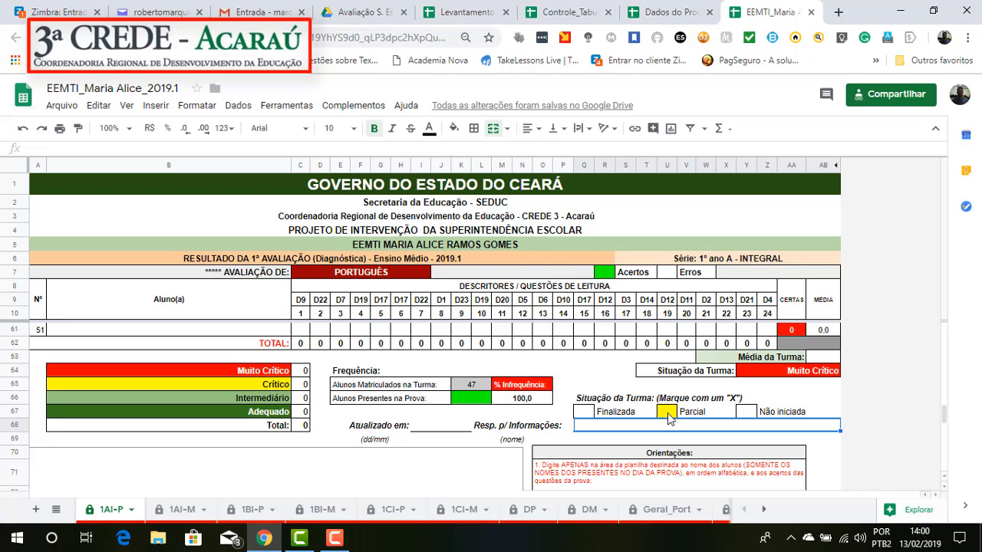
click(666, 414)
key(Delete)
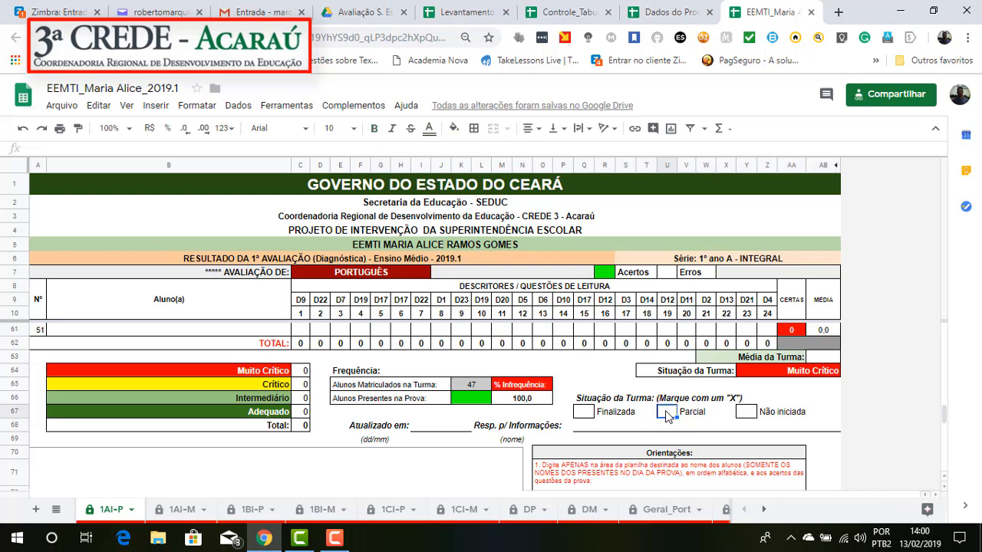
Step: Mark the class situation as Finalizada with an "x"
click(581, 414)
text(x)
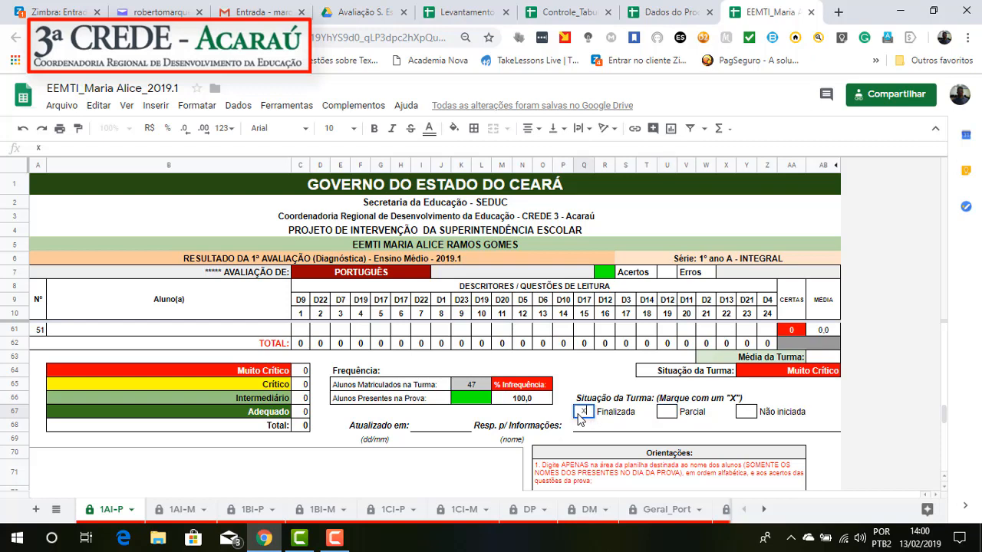
key(Return)
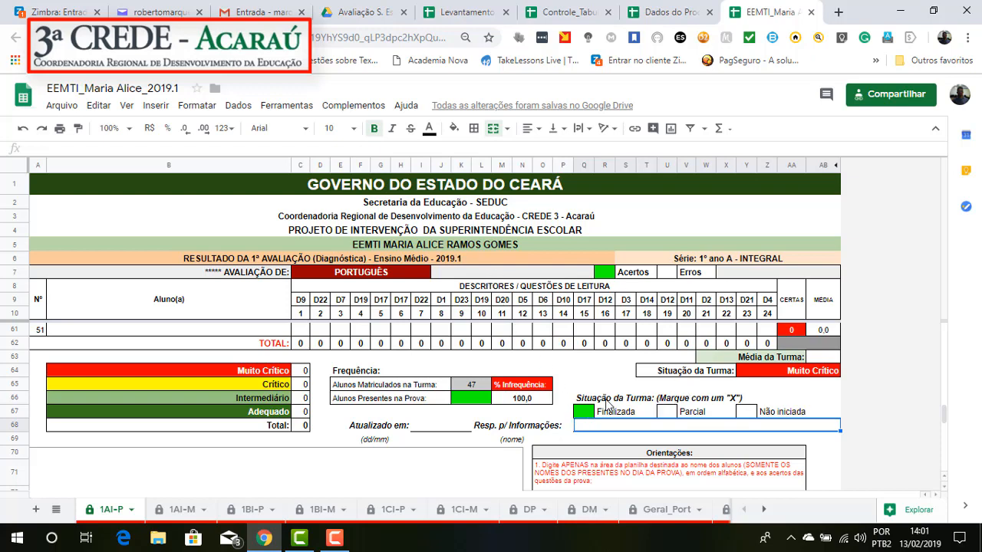
Step: Review the student name and answer areas of the 1AI-P sheet along with the class summary below them
scroll(606, 404, up, 10)
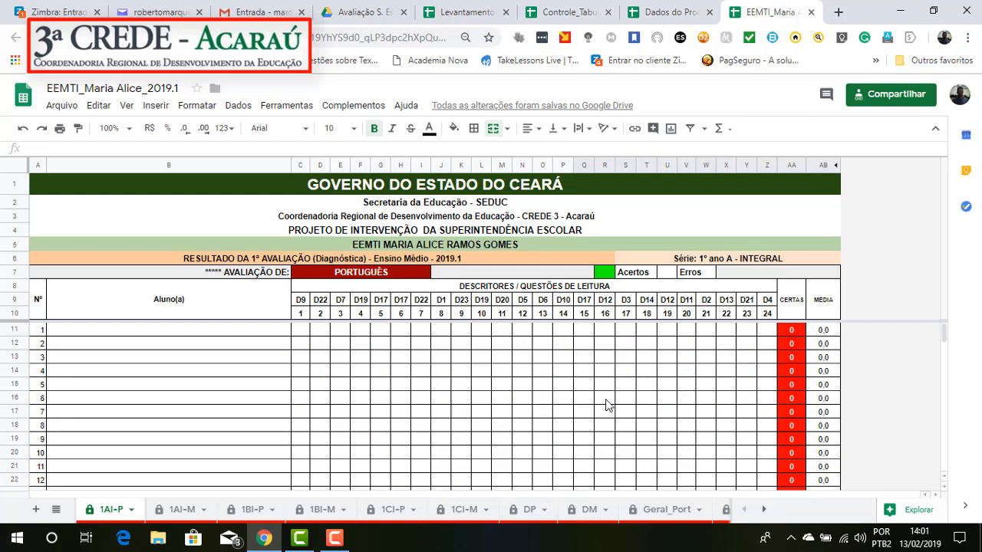
scroll(606, 404, down, 2)
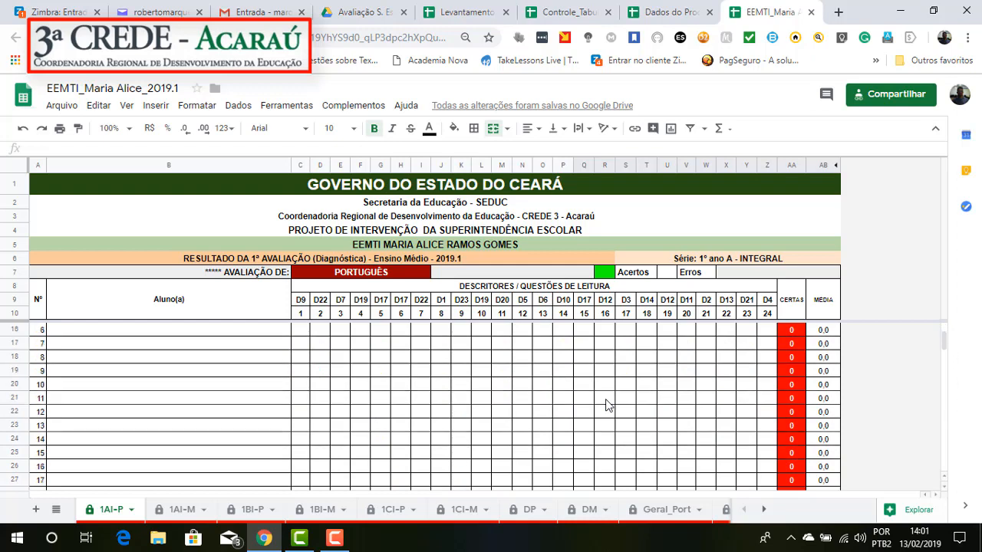
scroll(606, 404, down, 15)
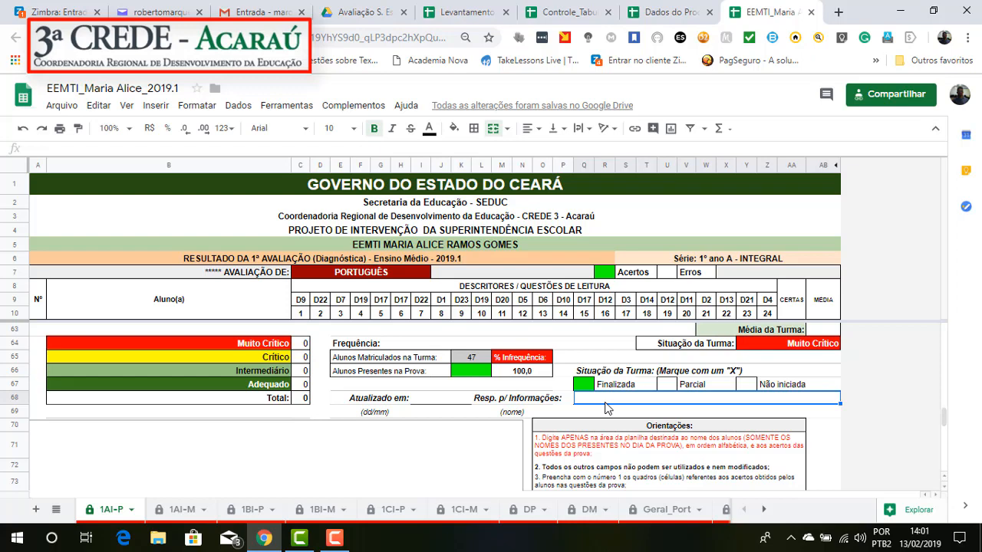
scroll(604, 407, up, 10)
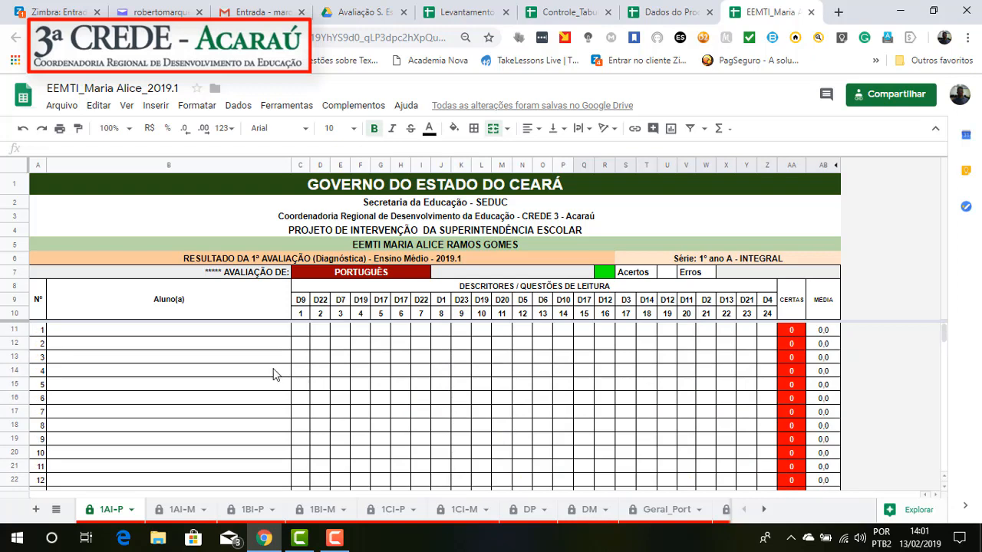
drag(153, 332, 164, 446)
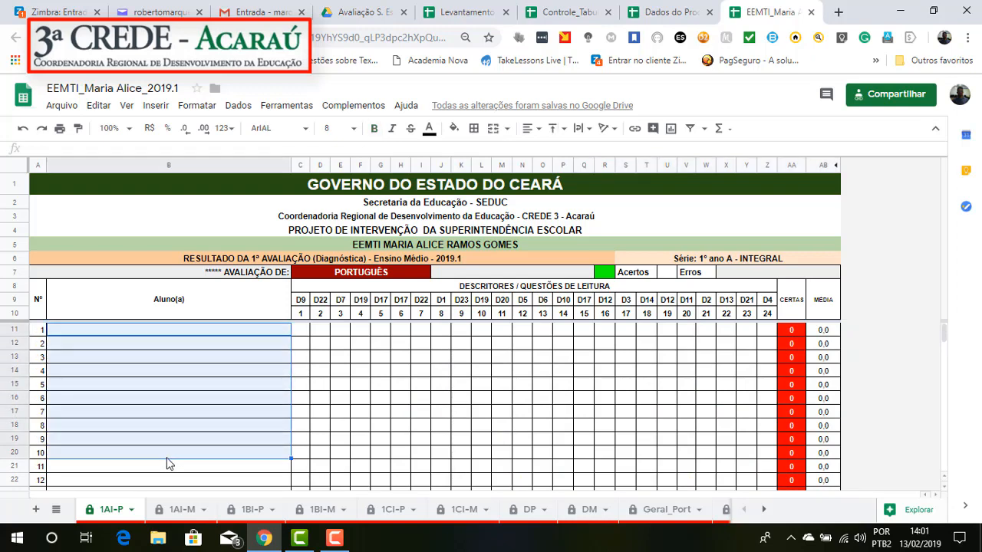
click(188, 383)
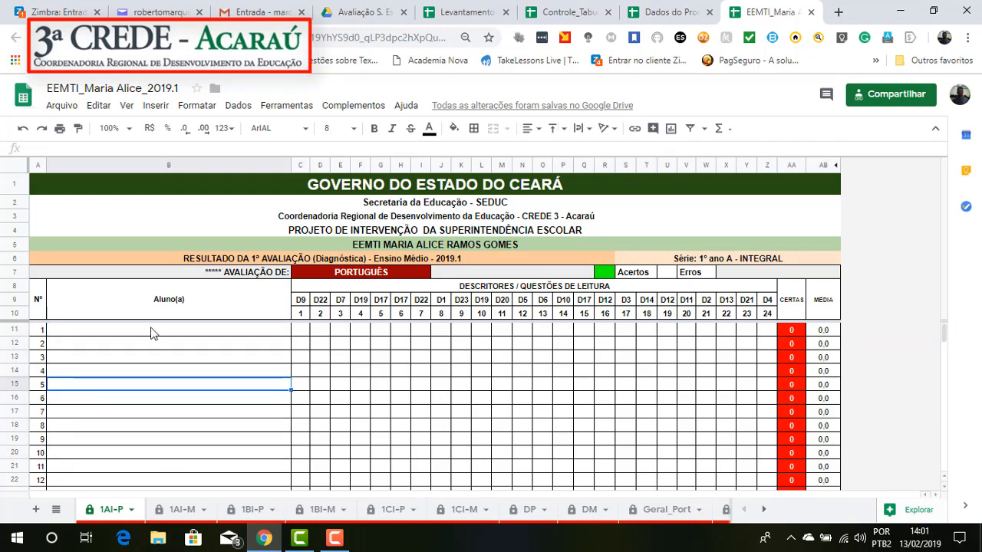
click(304, 330)
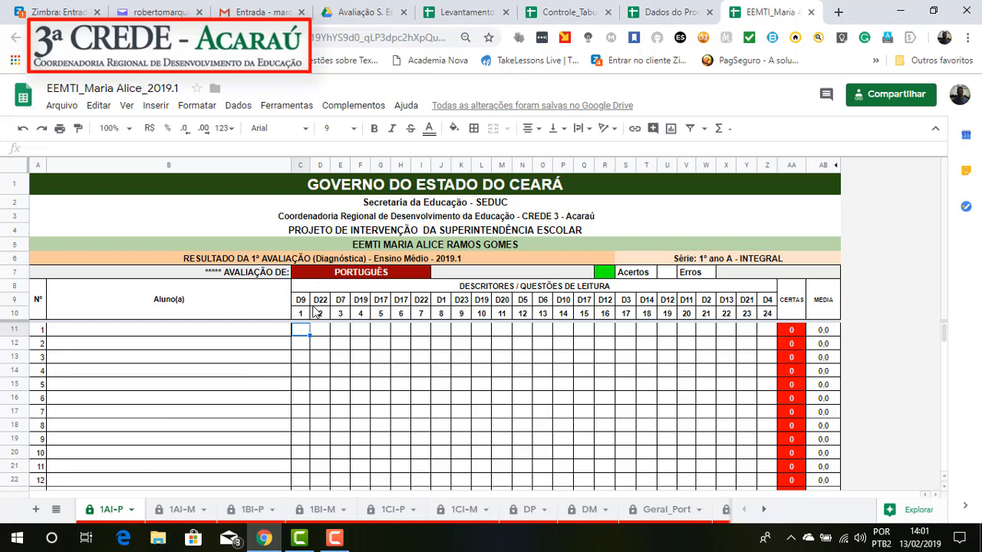
Step: On the 1AI-M Mathematics sheet, enter a test value of 1 for the first student's question 1 and clear it again
click(182, 514)
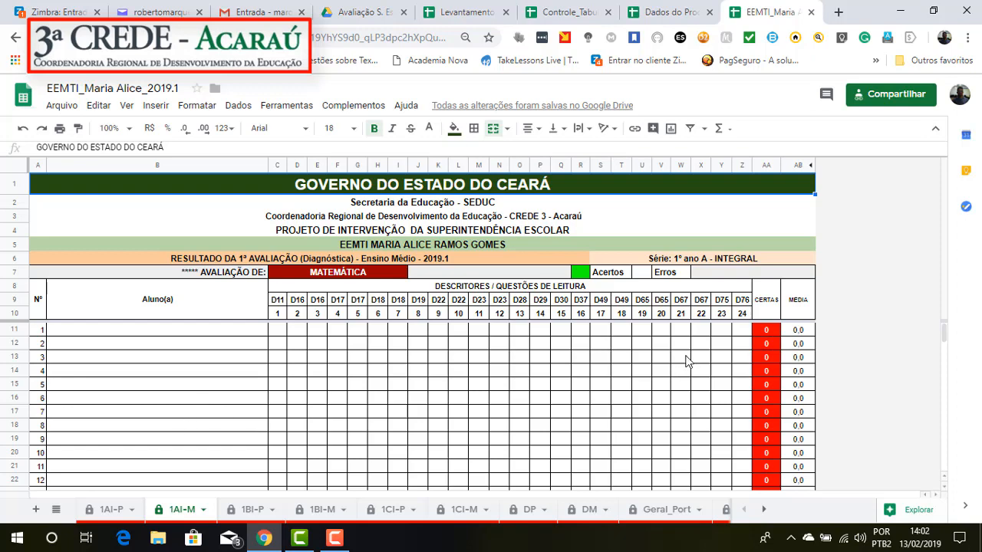
click(763, 335)
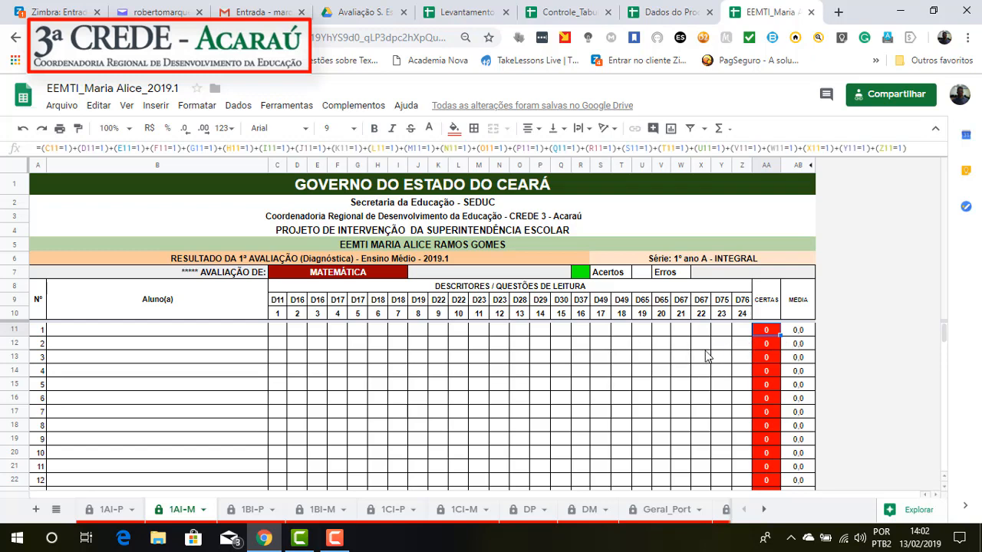
click(280, 335)
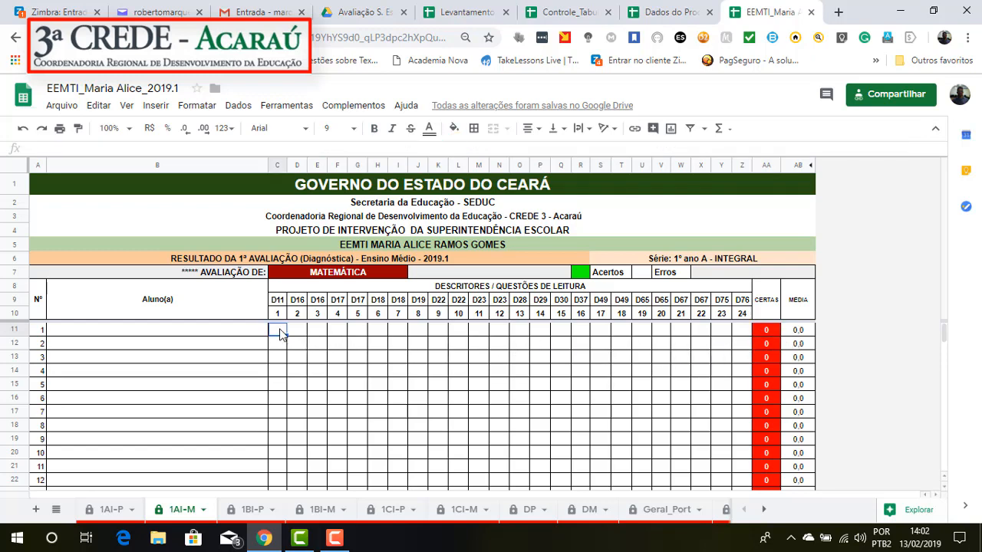
text(1)
key(Return)
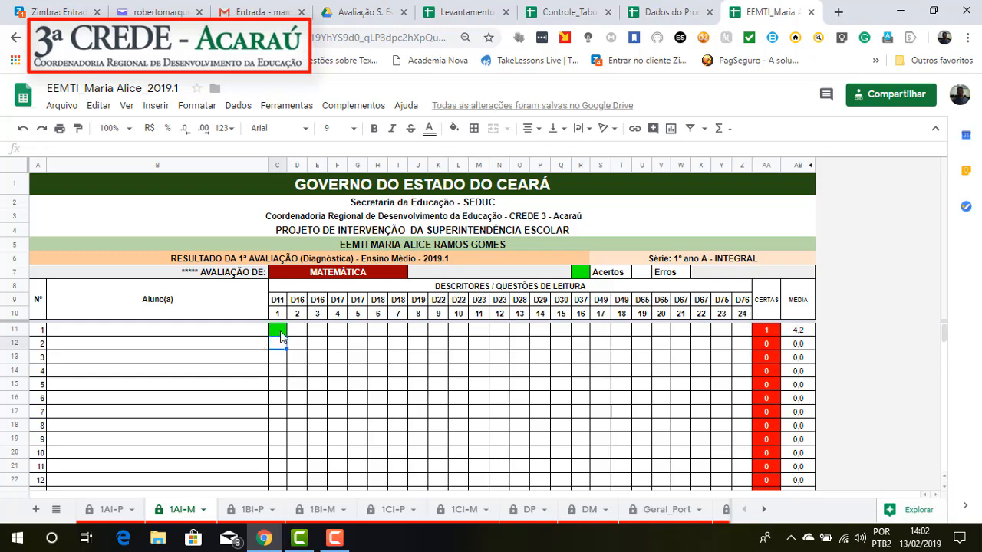
click(280, 331)
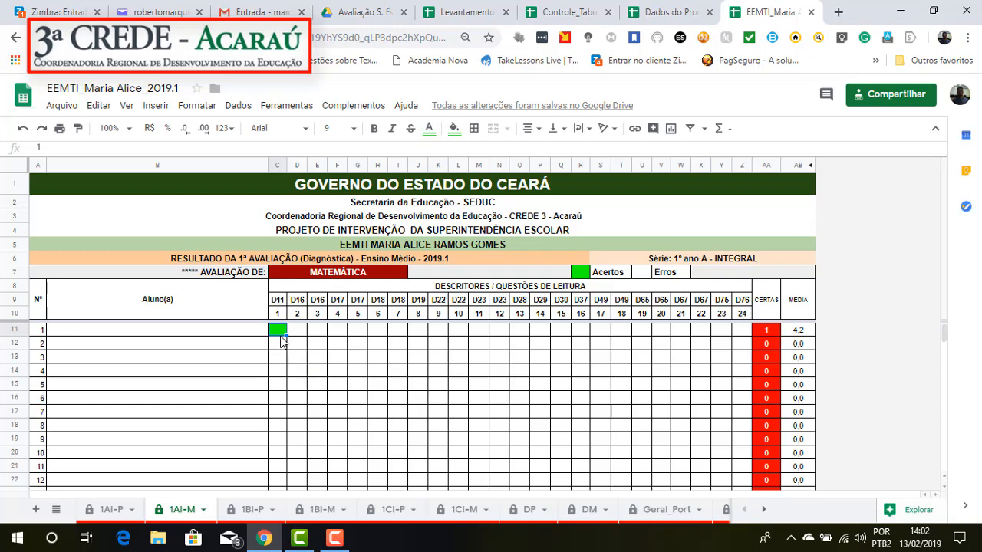
key(Delete)
Step: Look through the 1CI-M, DP, DM, Geral_Port, Geral_Mat, 1AI-M and 1BI-P sheets
click(462, 512)
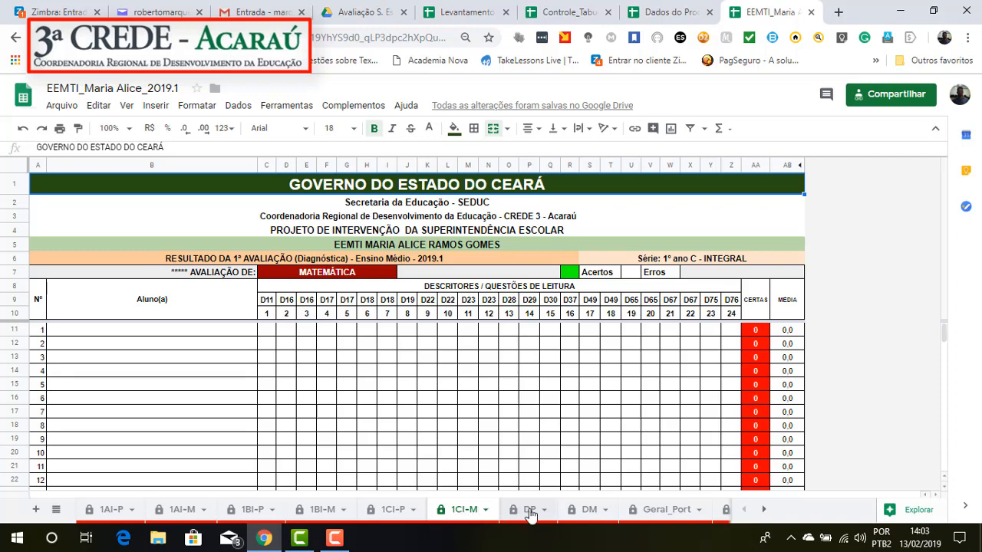
click(530, 511)
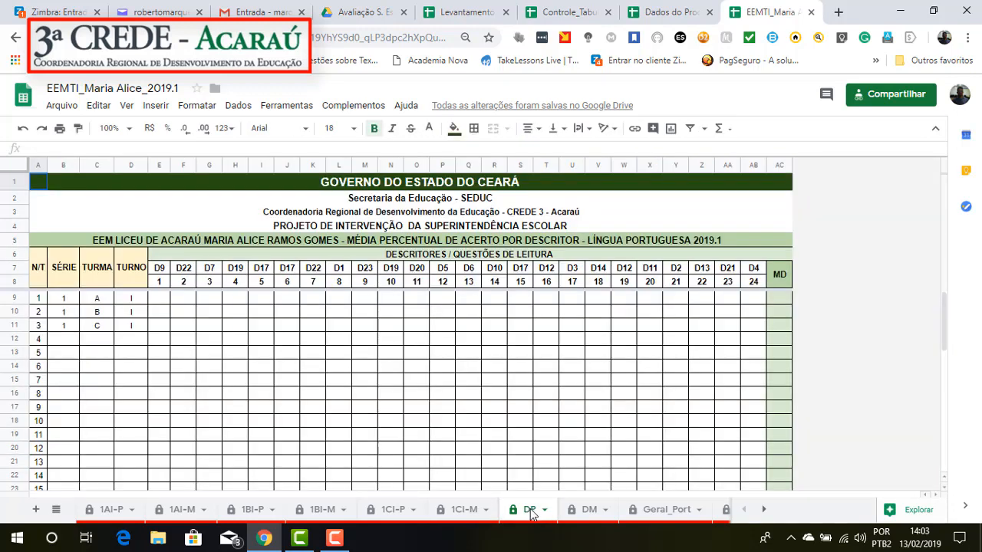
click(588, 512)
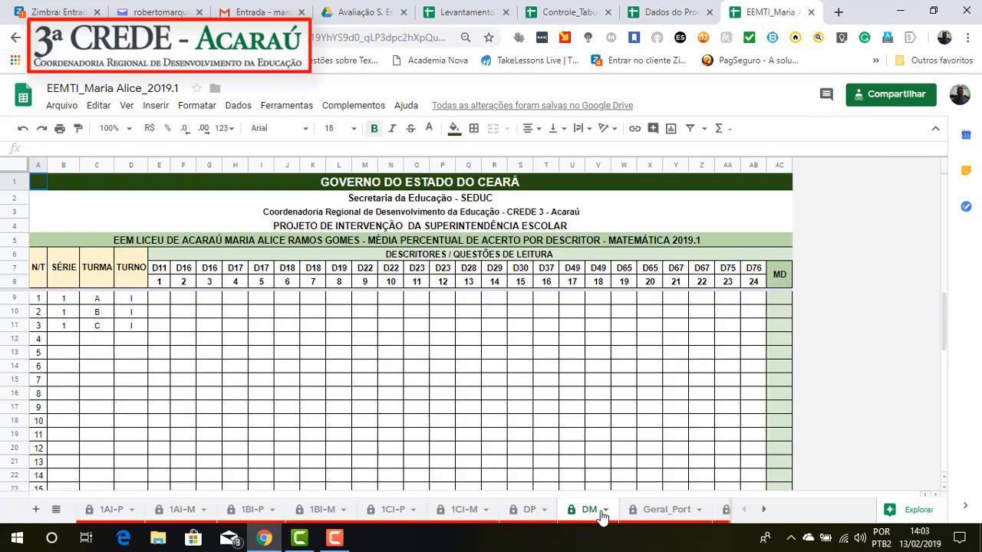
click(682, 510)
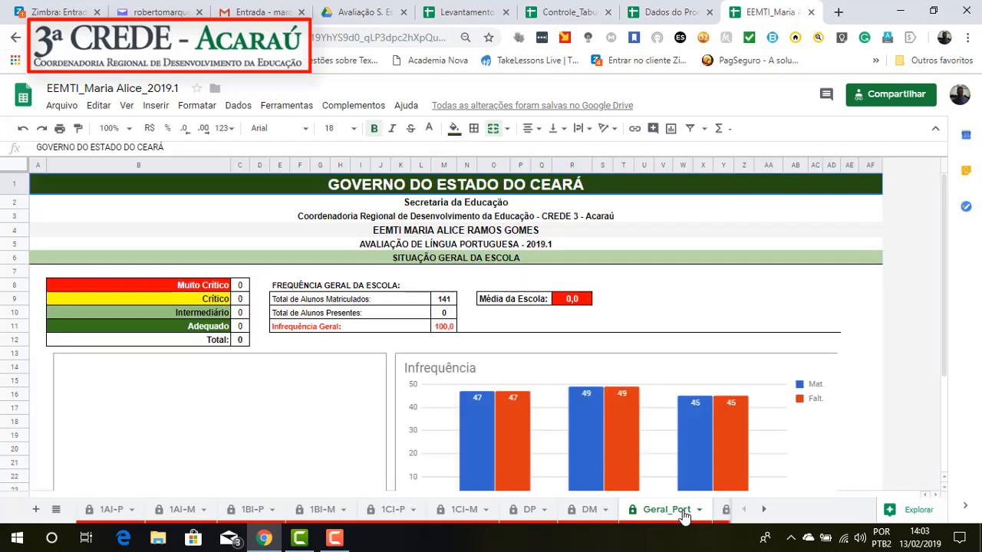
click(727, 514)
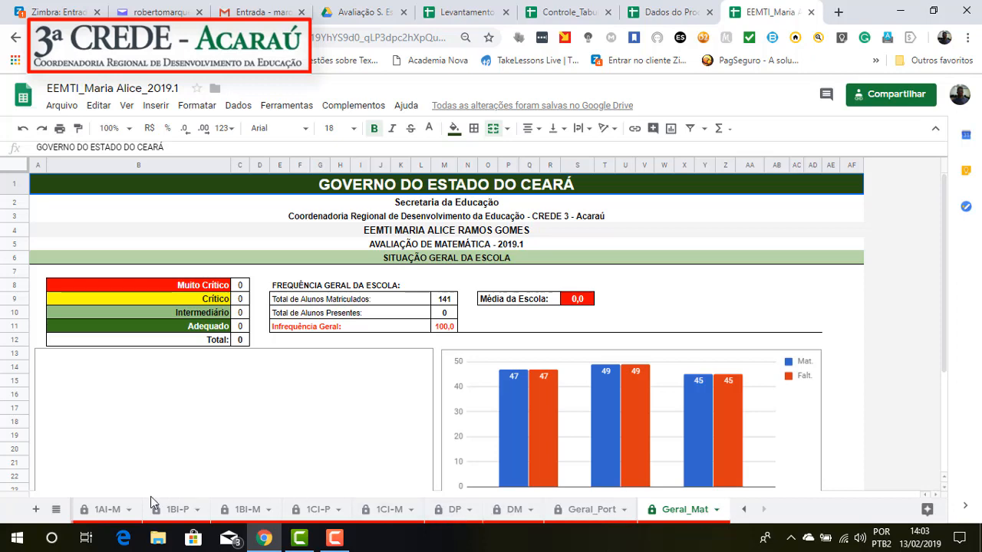
click(105, 510)
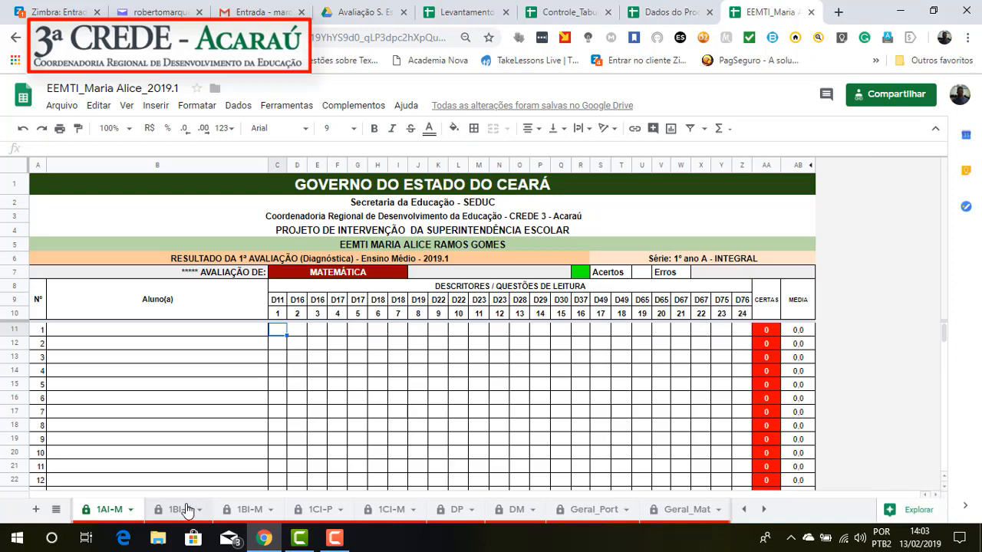
click(181, 513)
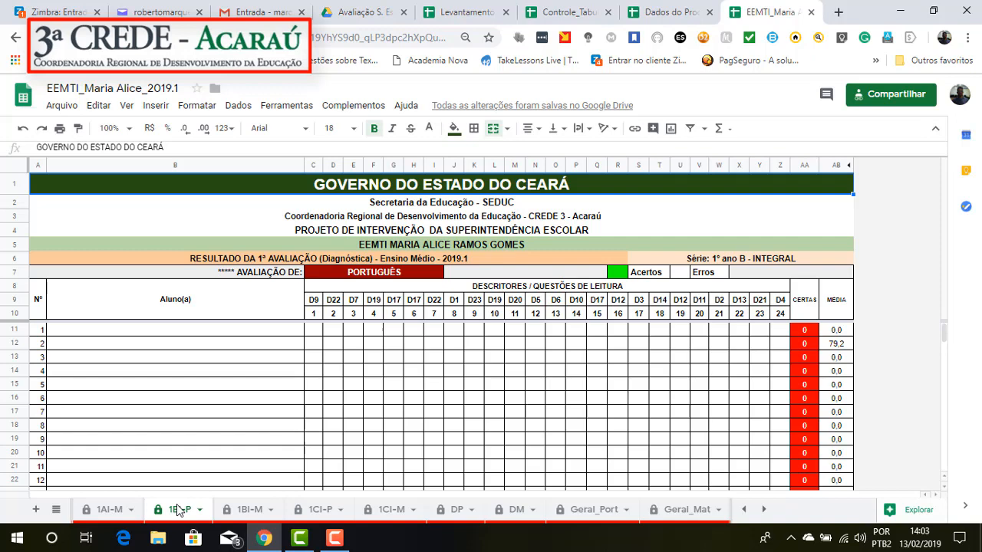
Step: Check the 1AI-M sheet, and review the answer grid and class summary of the 1AI-P Portuguese sheet
click(115, 512)
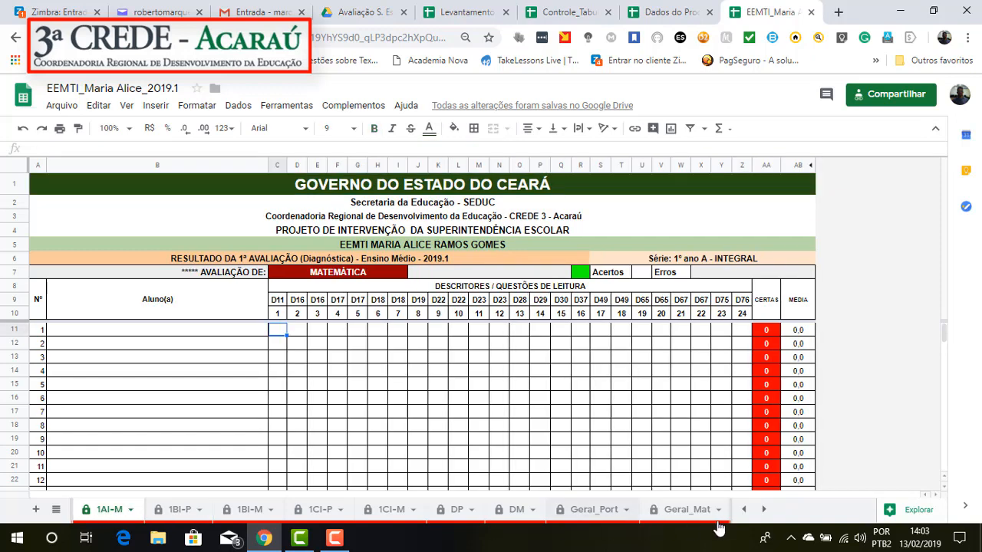
click(743, 509)
click(108, 510)
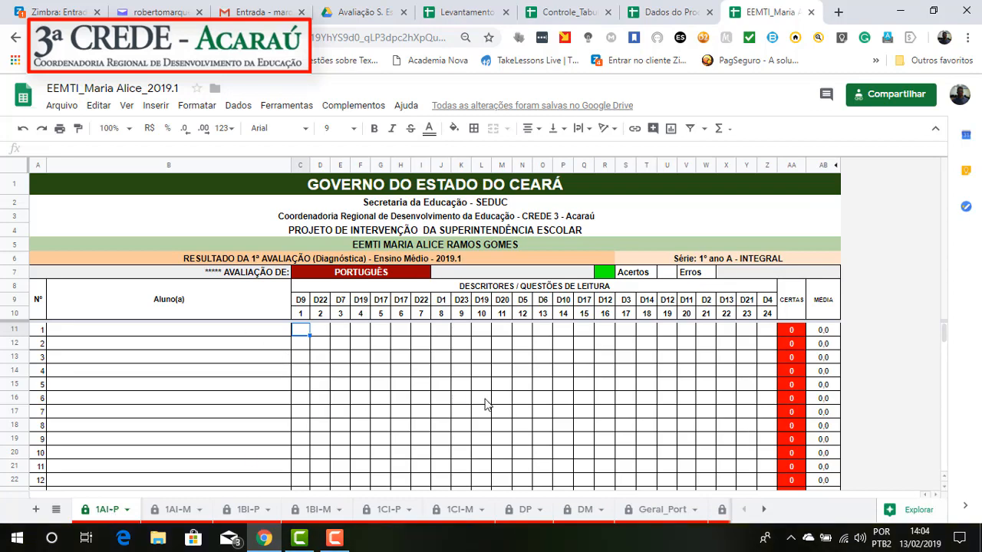
scroll(688, 436, down, 10)
scroll(686, 439, down, 4)
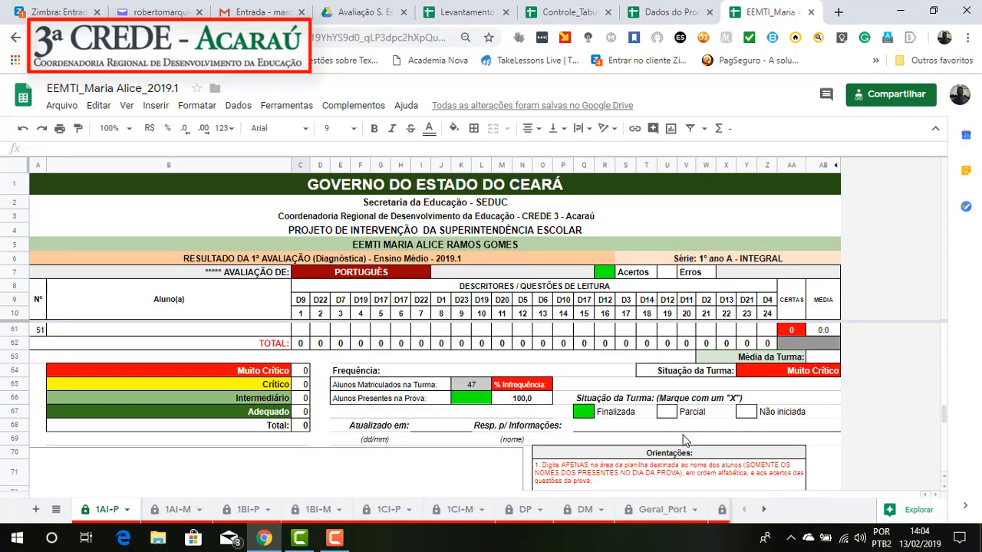
scroll(685, 440, up, 10)
scroll(685, 441, up, 5)
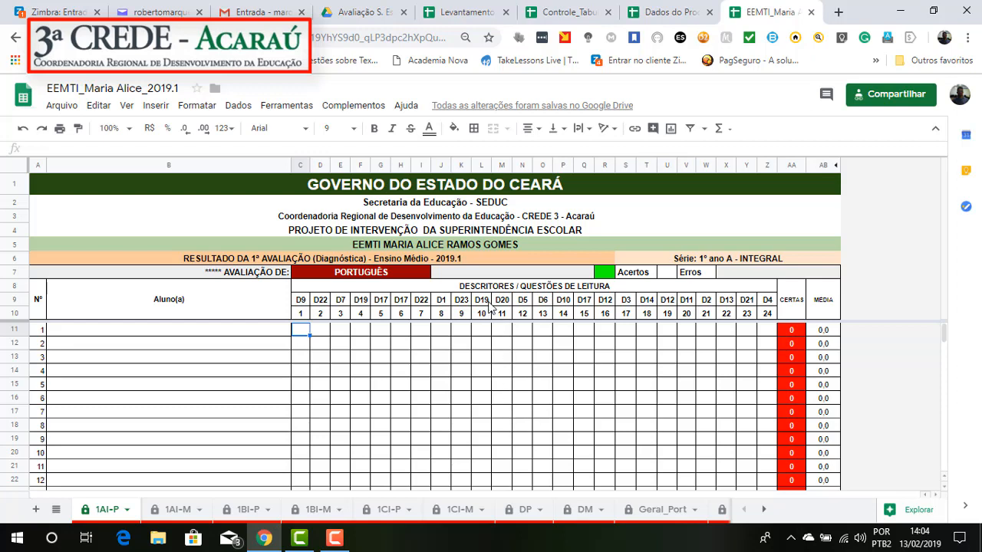
Step: Switch to the Levantamento das Turmas dos 1ºs anos spreadsheet, dismiss the browser notification and review the schools' classes by municipality
click(456, 12)
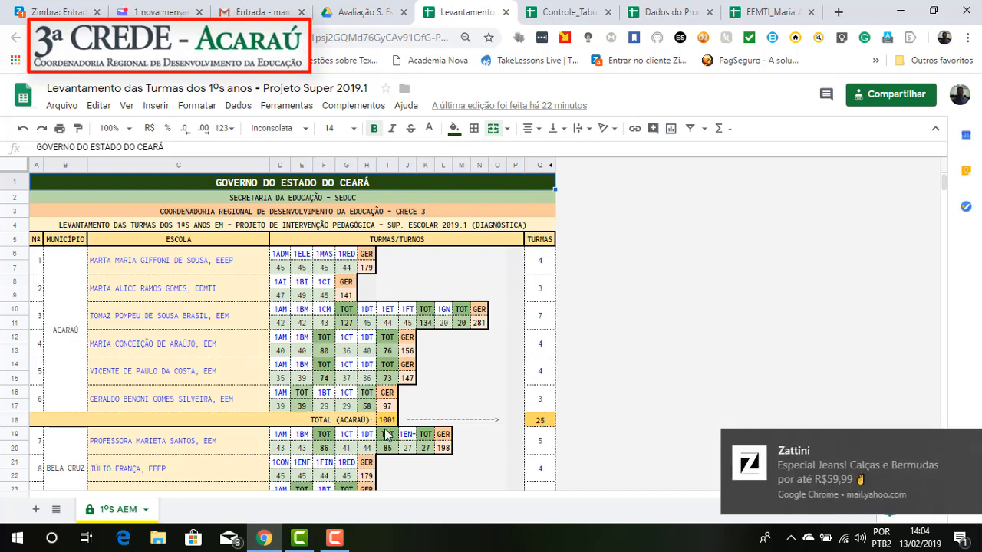
click(951, 444)
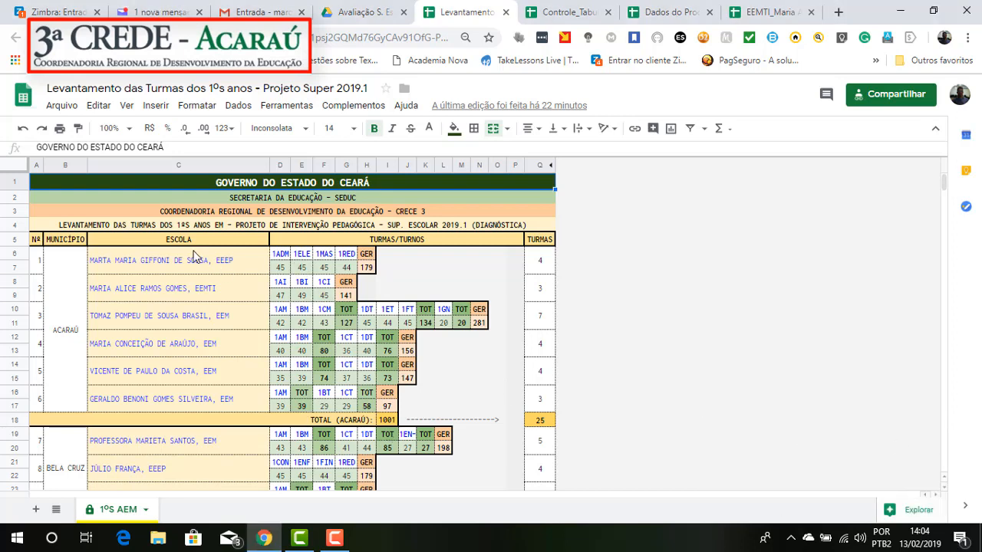
scroll(274, 445, down, 1)
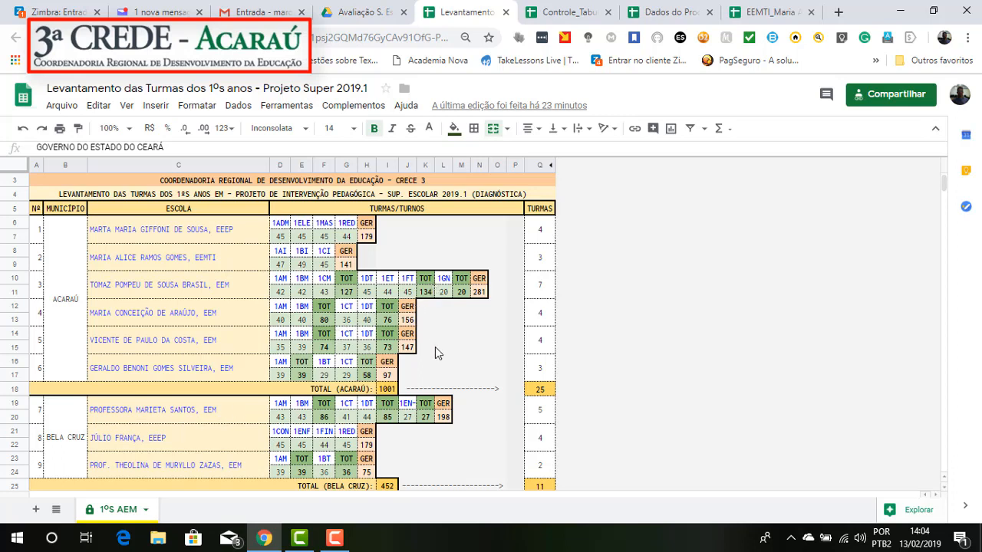
scroll(434, 351, up, 2)
Step: Return to the EEMTI_Maria Alice_2019.1 spreadsheet and clear the Finalizada mark from the class situation on the 1AI-P sheet
click(767, 13)
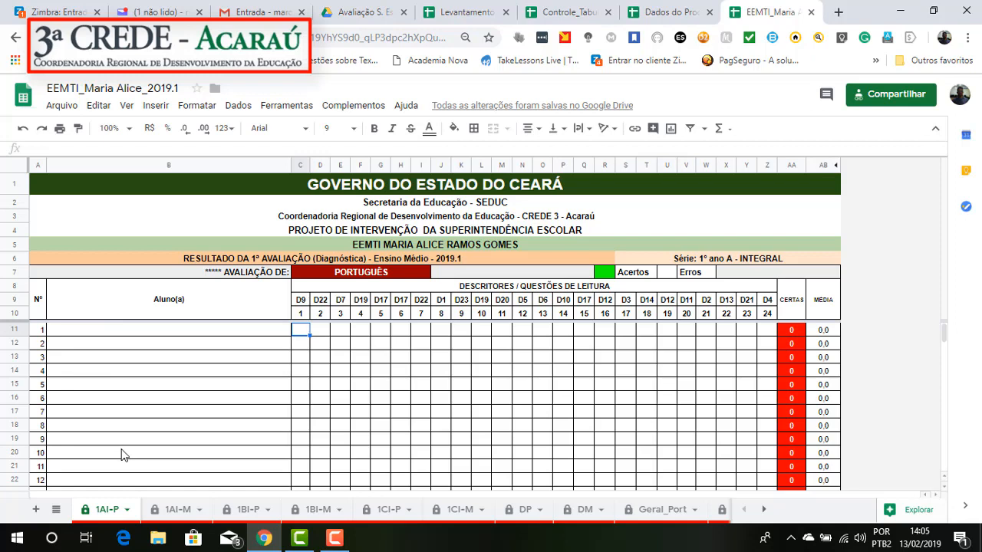
scroll(526, 369, down, 10)
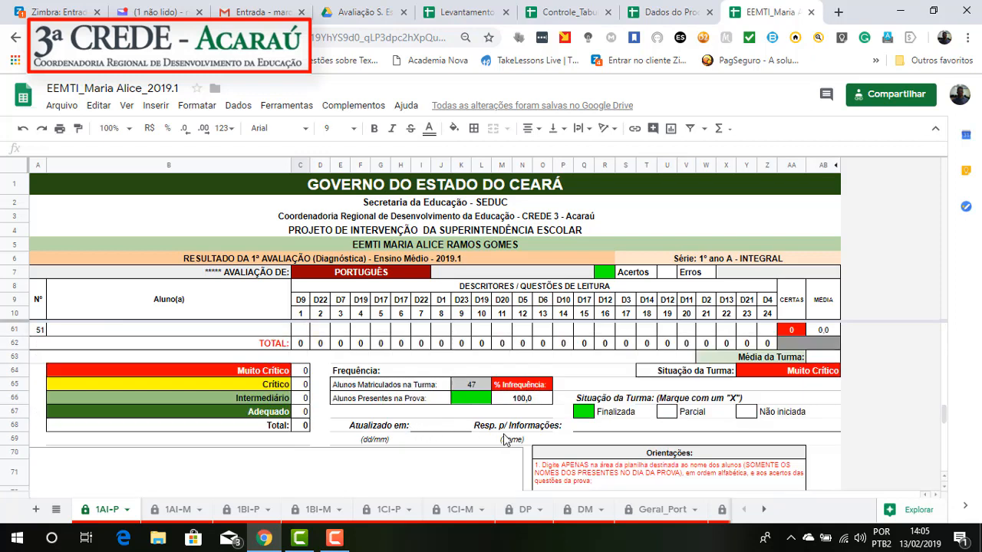
click(576, 418)
key(Delete)
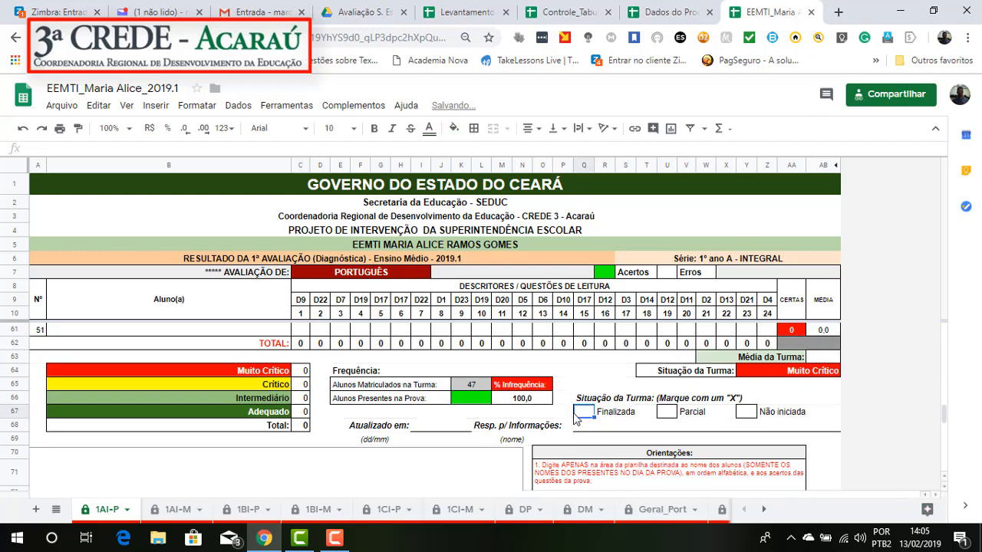
scroll(458, 402, up, 10)
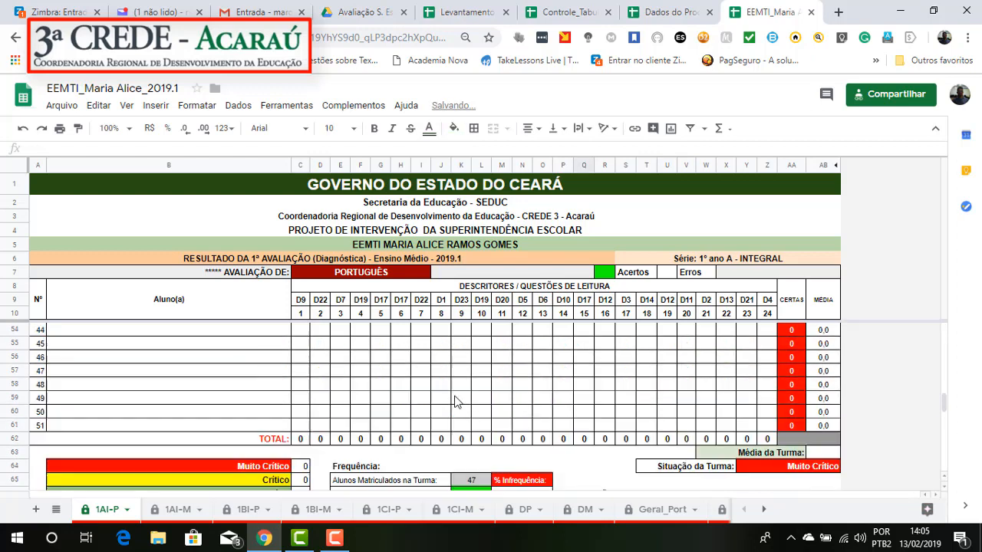